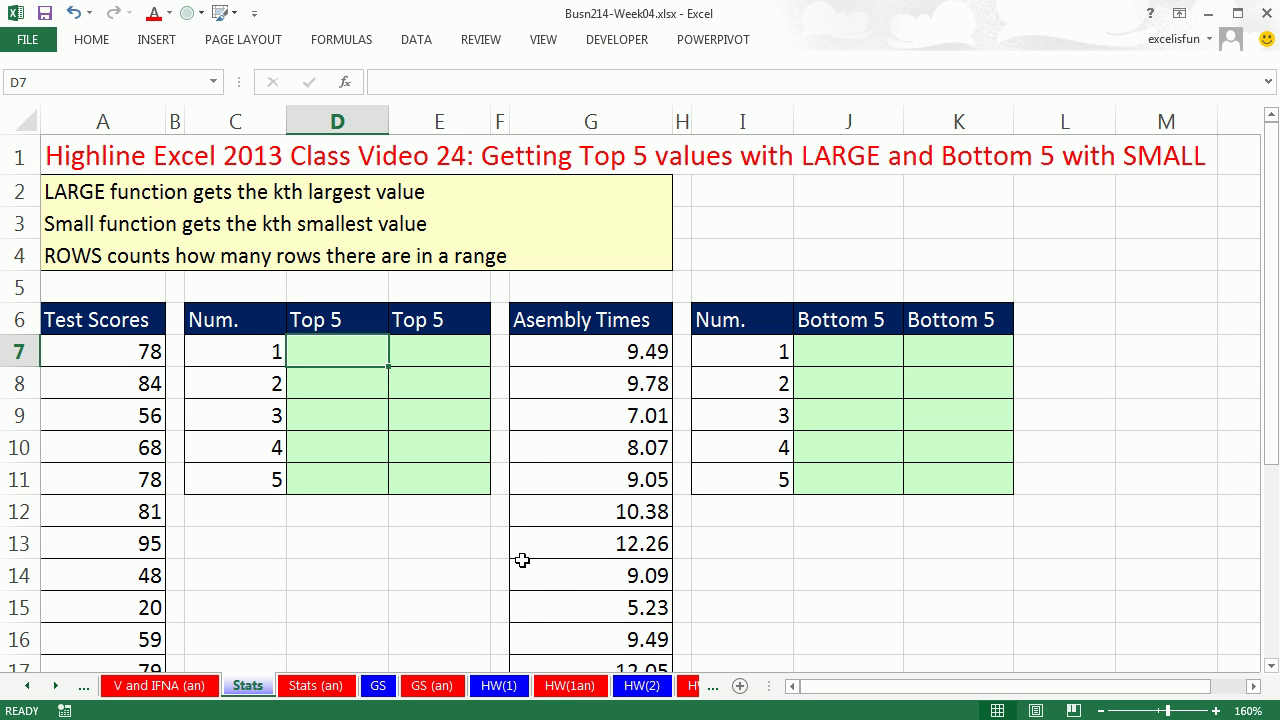
Change 'Small' to 'SMALL' in the A3 note so it matches the LARGE note
double_click(62, 224)
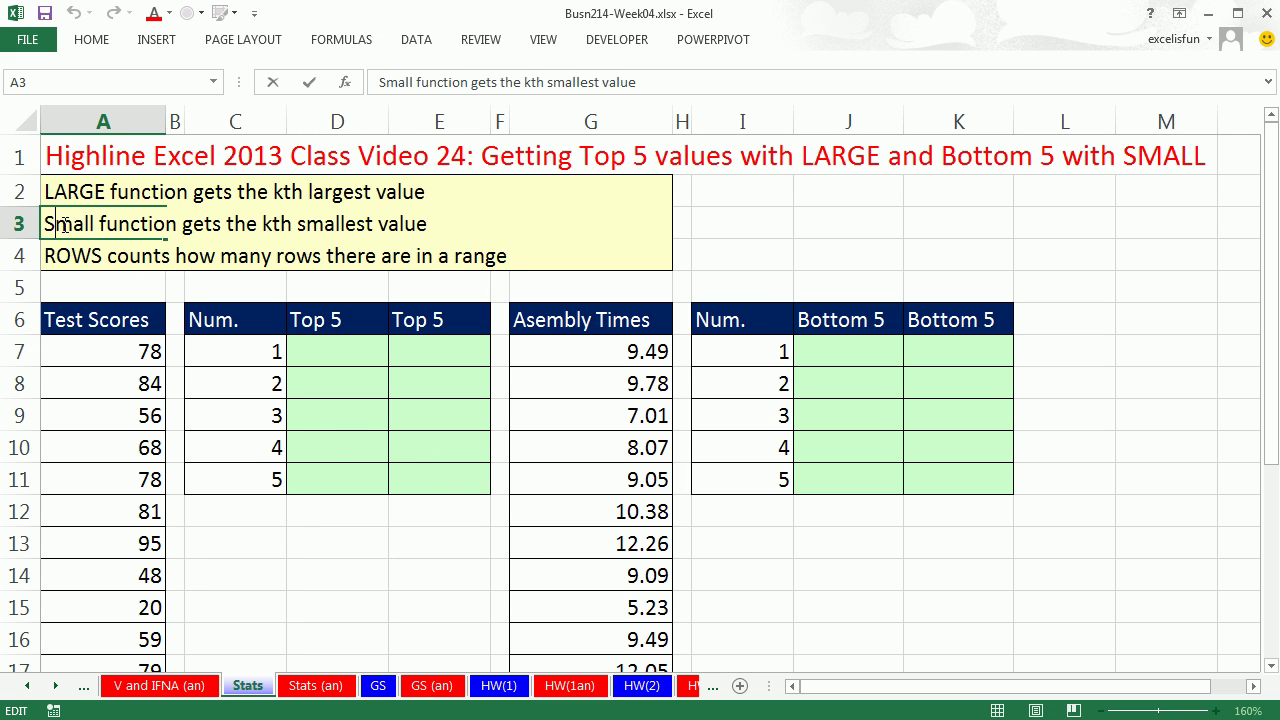
double_click(63, 225)
type("SMALL")
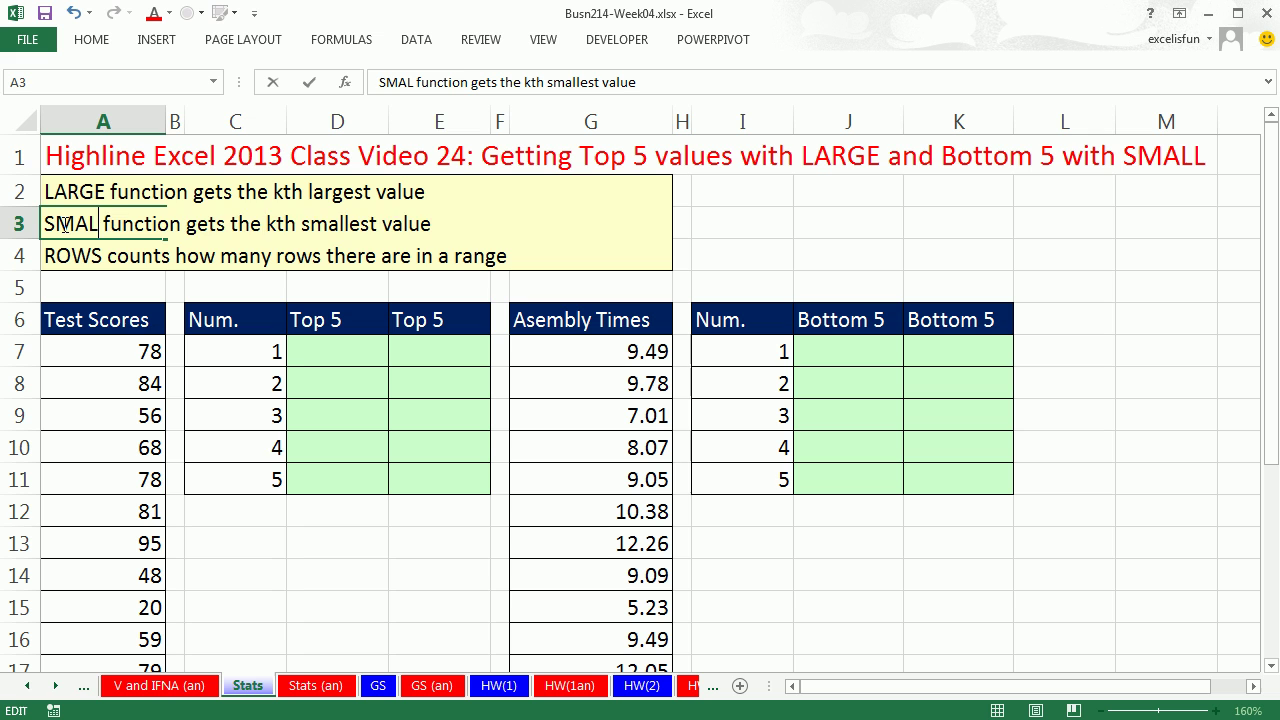
left_click(426, 517)
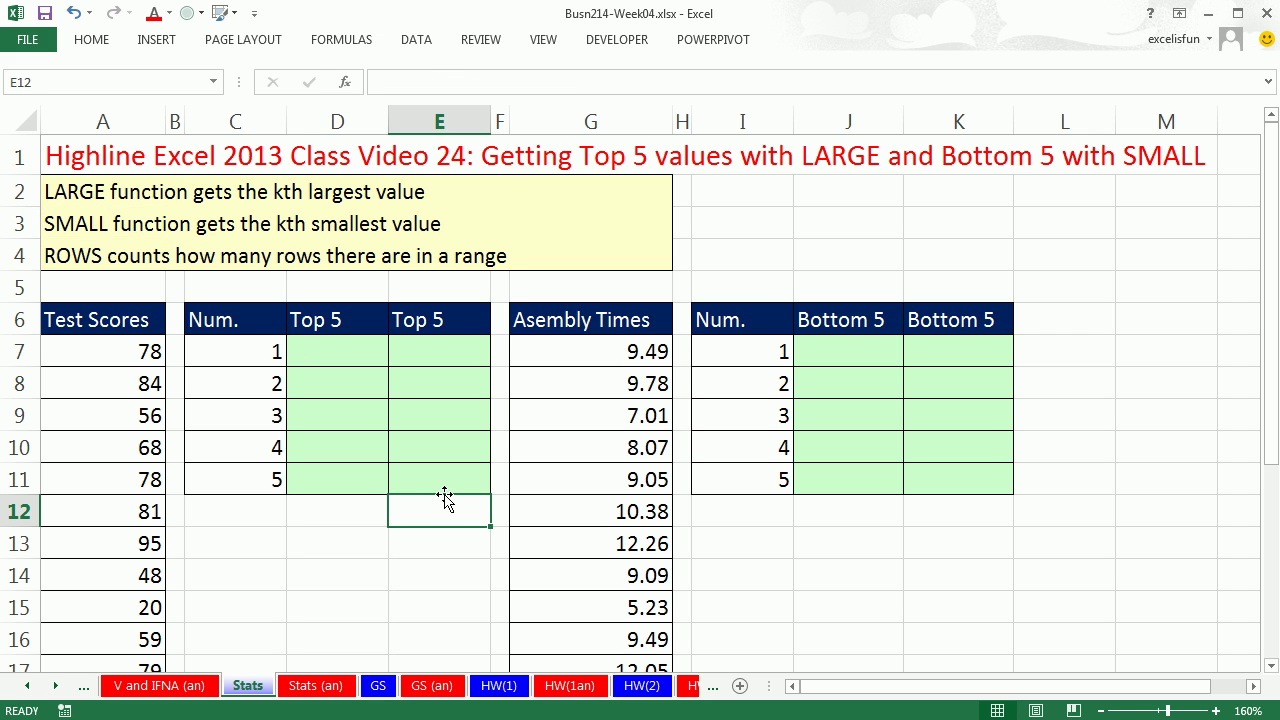
left_click(350, 350)
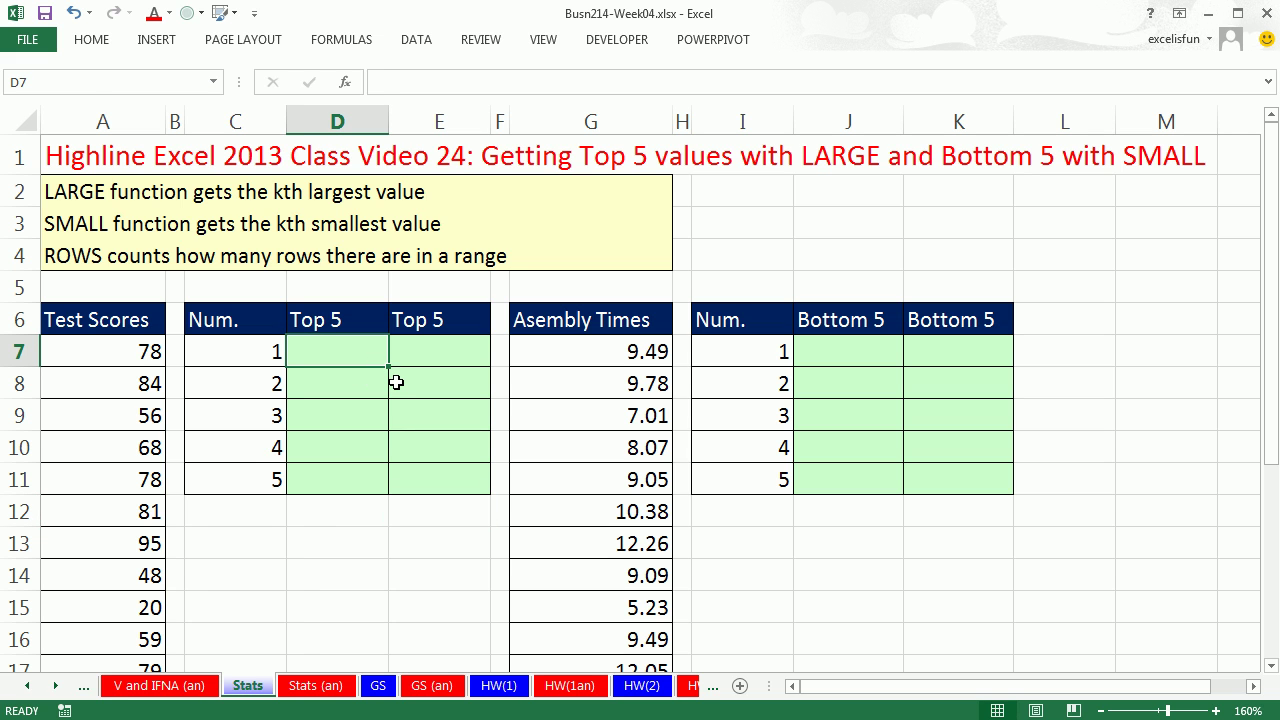
Enter =LARGE($A$7:$A$25,C7) in D7 to return the top test score, 95
type("=larg")
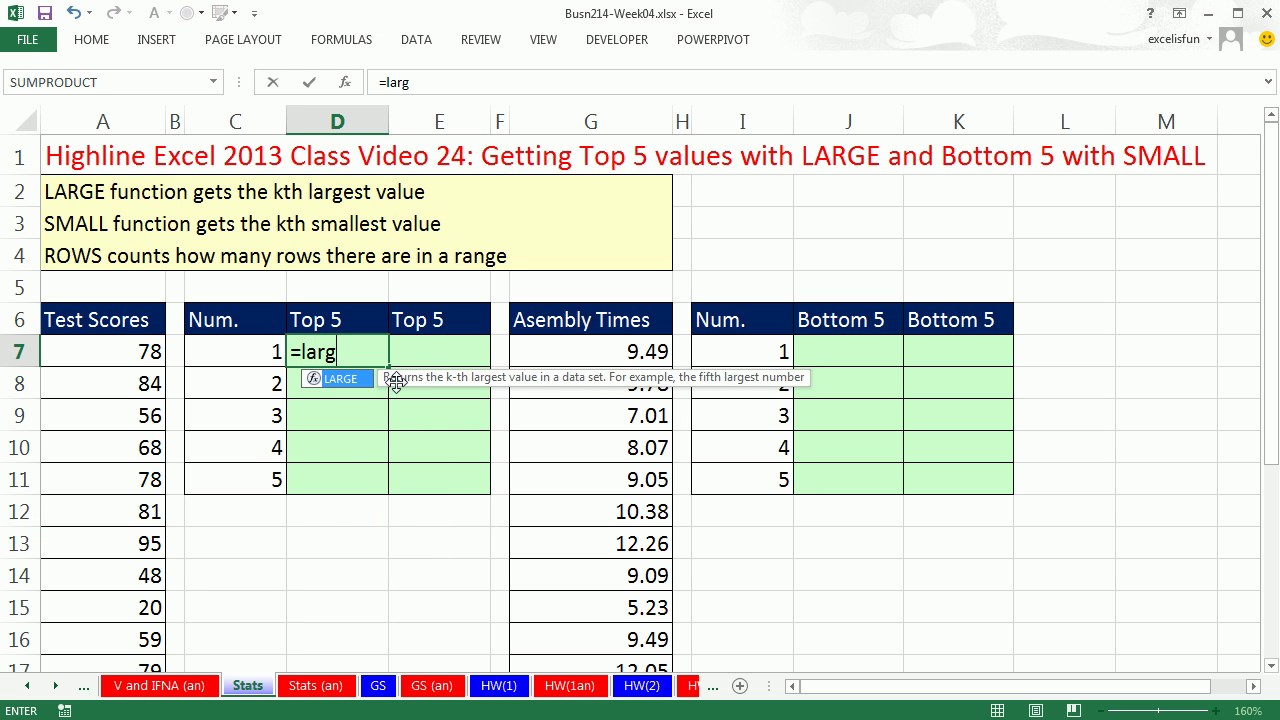
key("Tab")
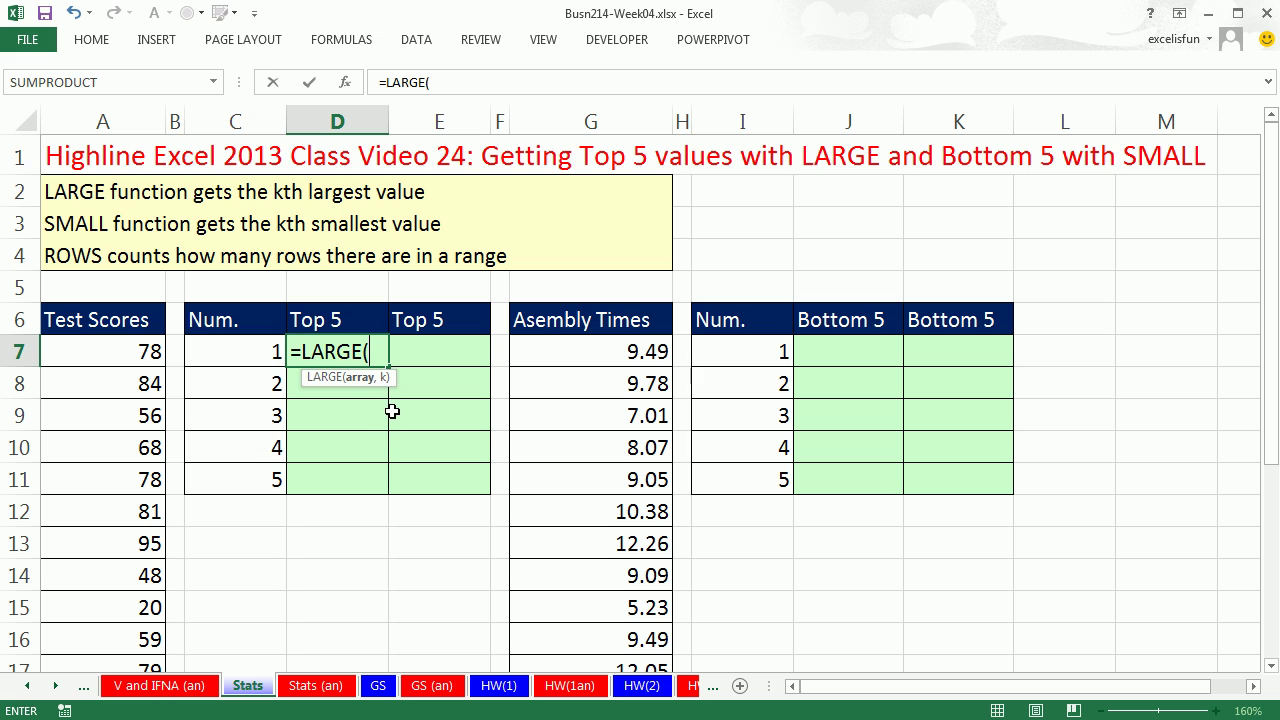
left_click(120, 355)
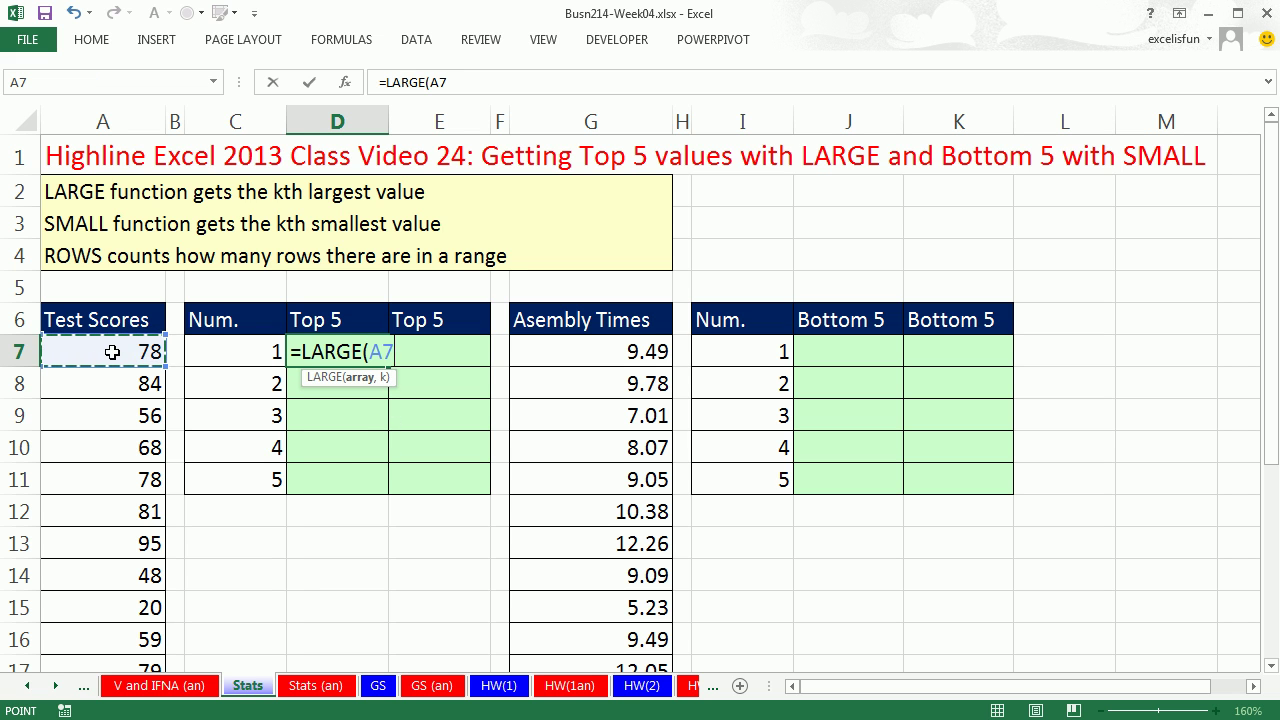
key("ctrl+shift+Down")
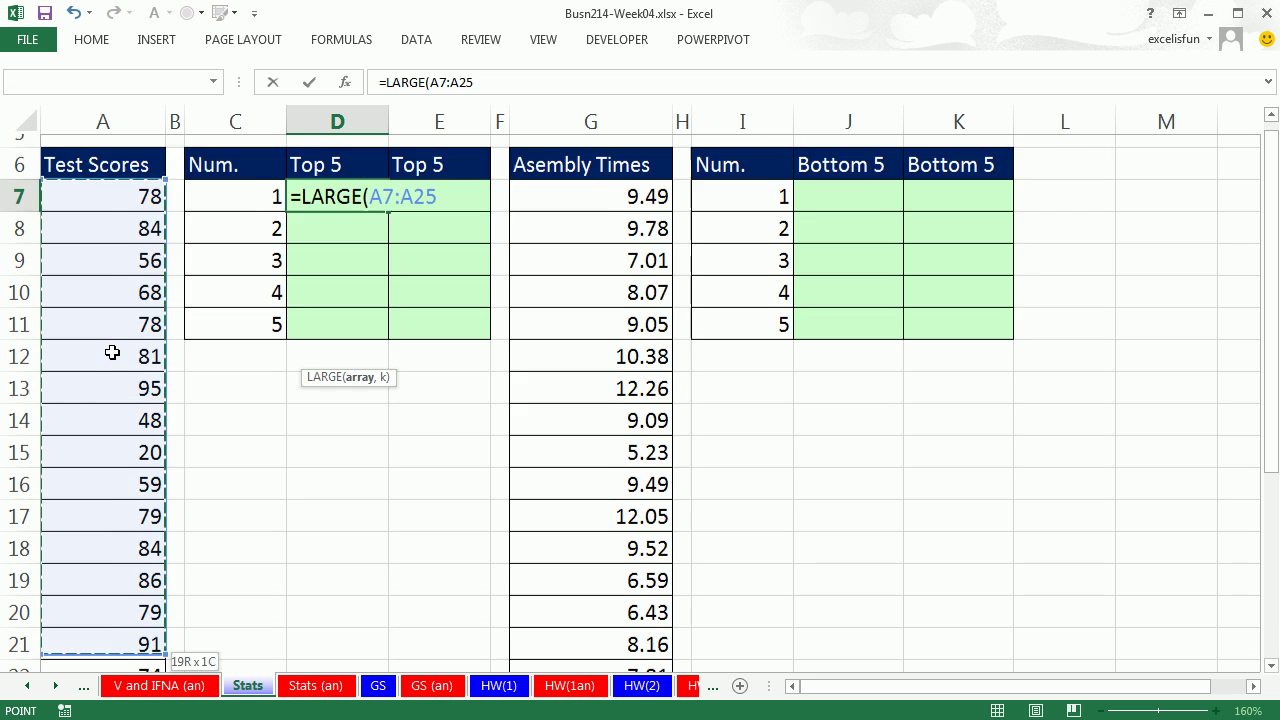
key("F4")
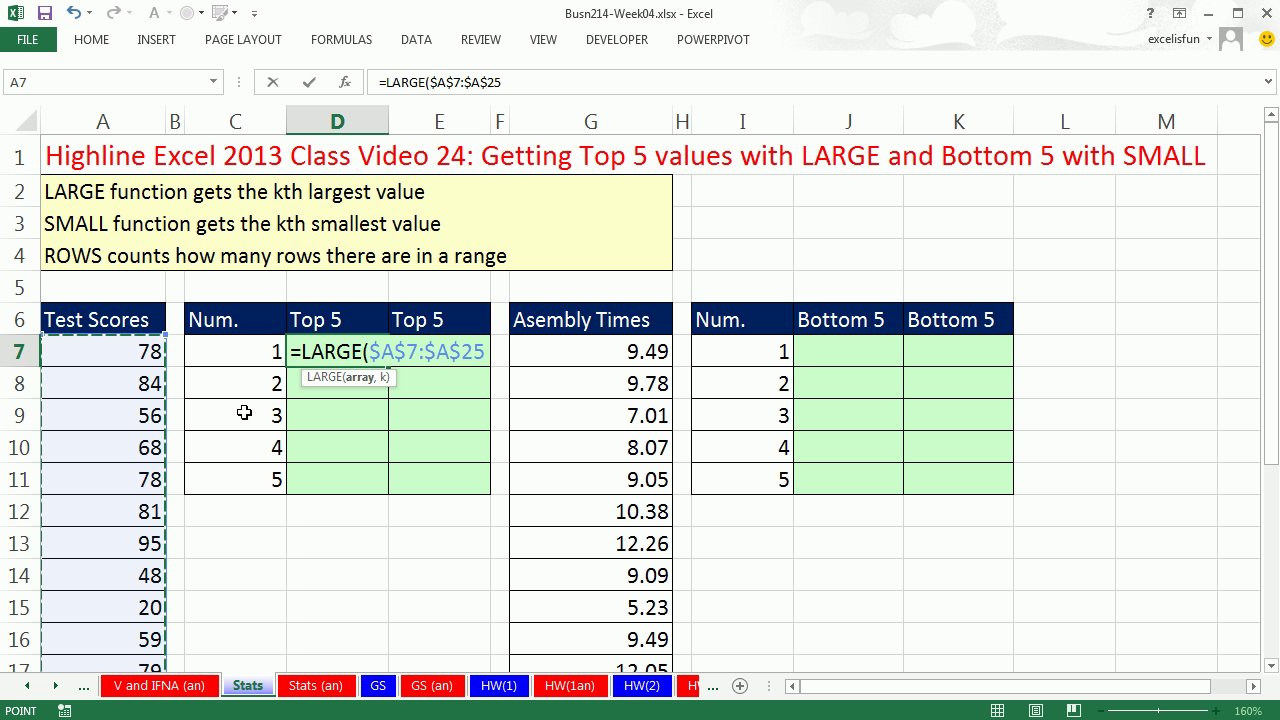
type(",")
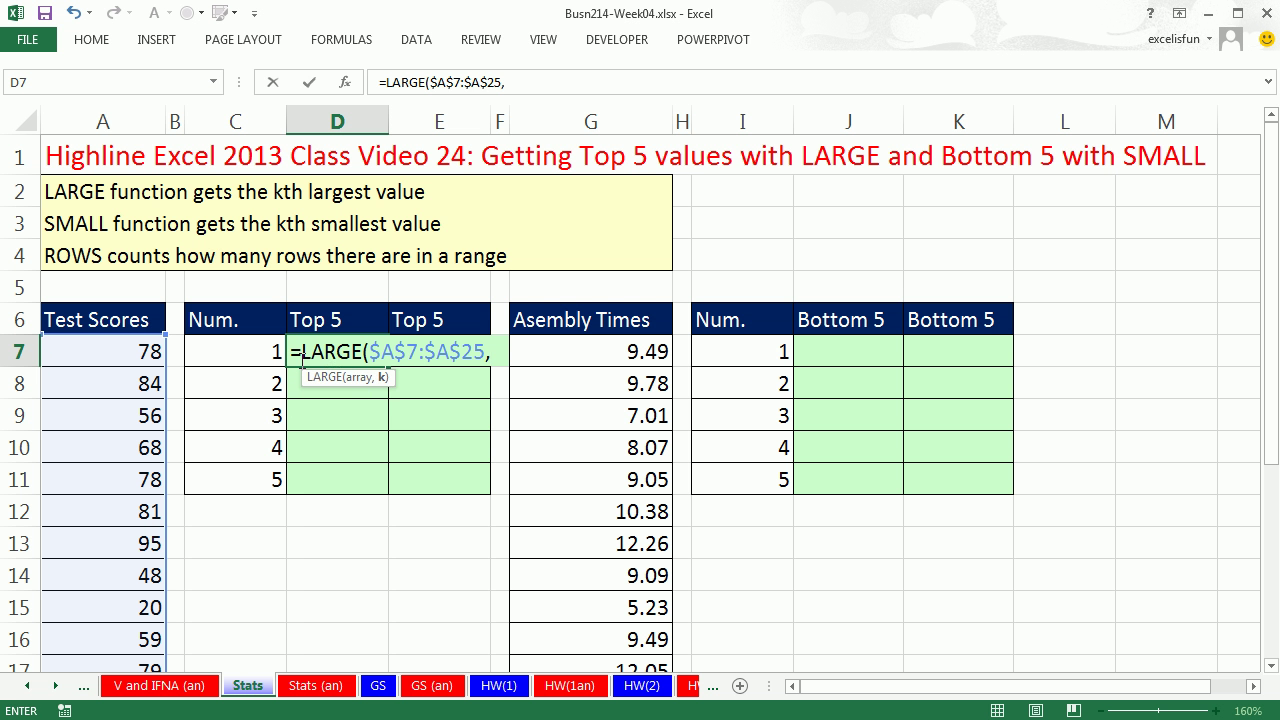
left_click(246, 350)
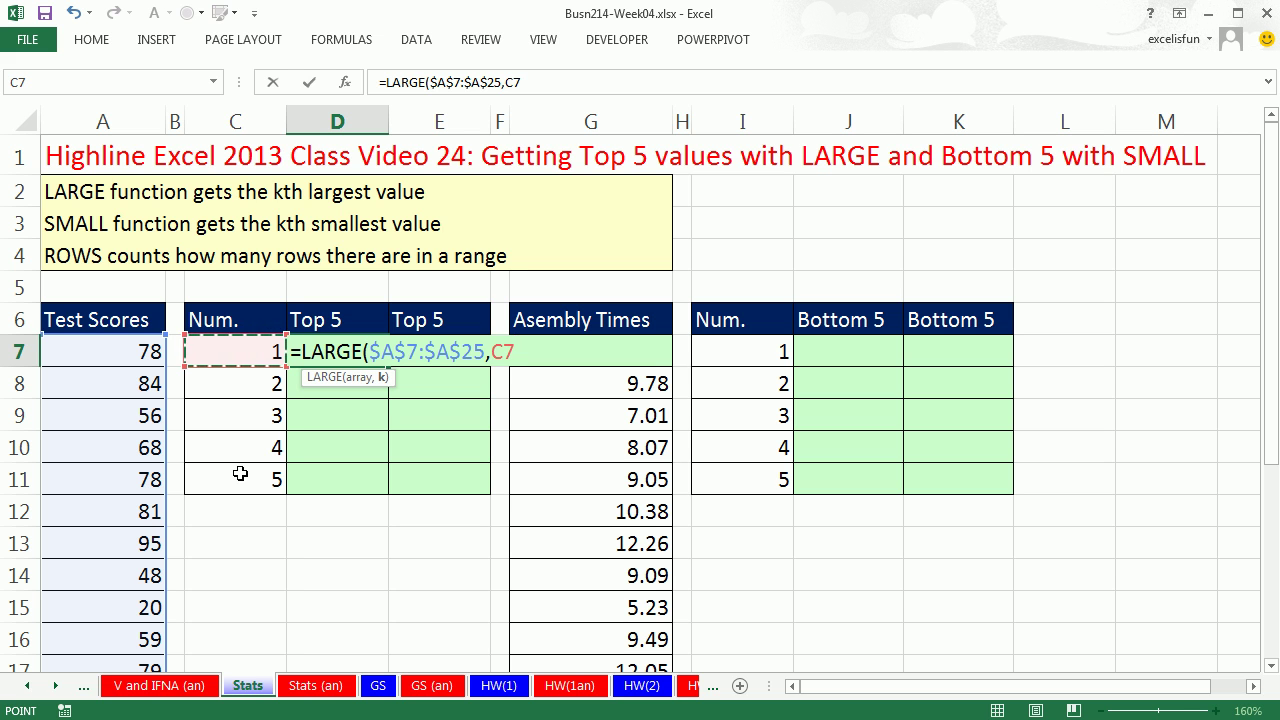
type(")")
key("ctrl+Return")
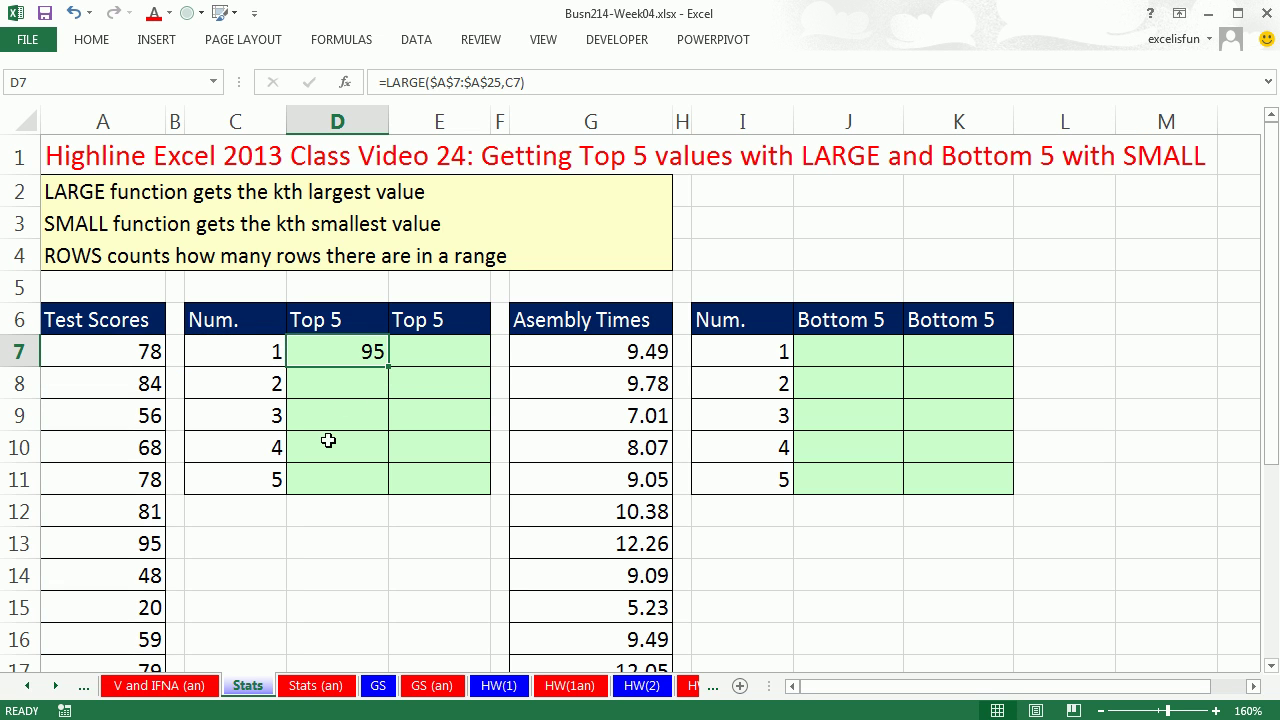
double_click(389, 365)
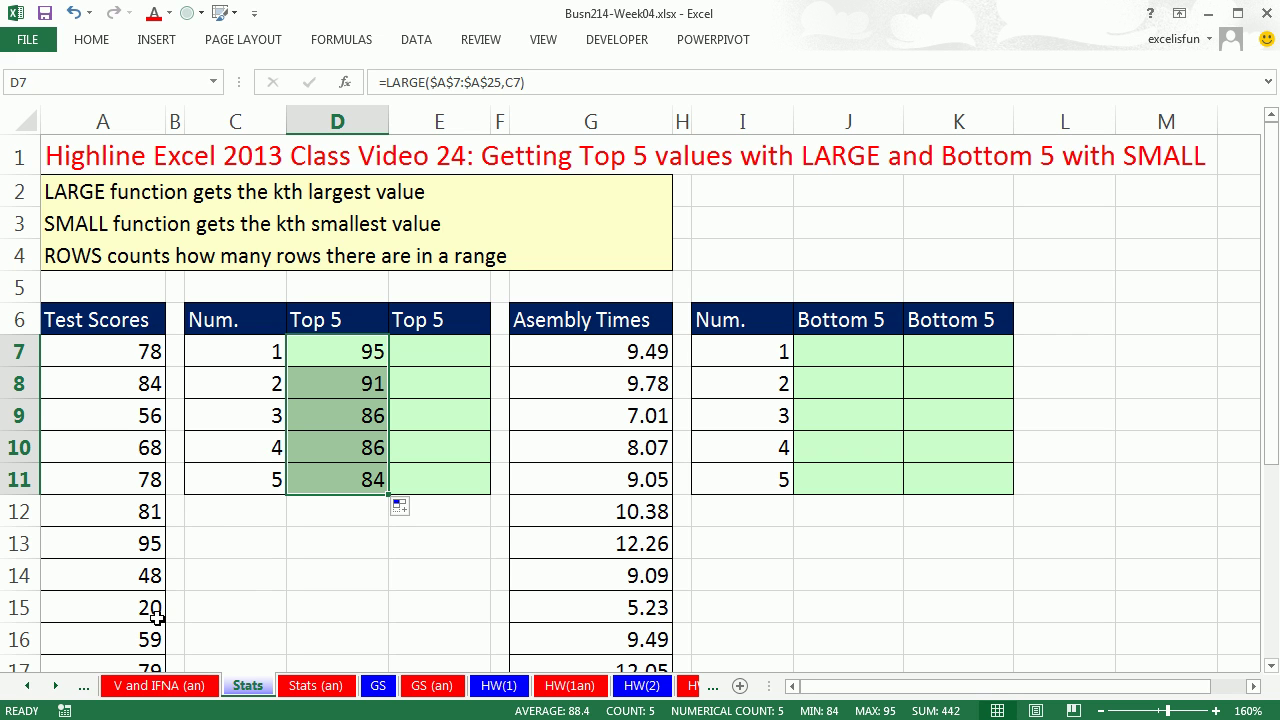
left_click(348, 360)
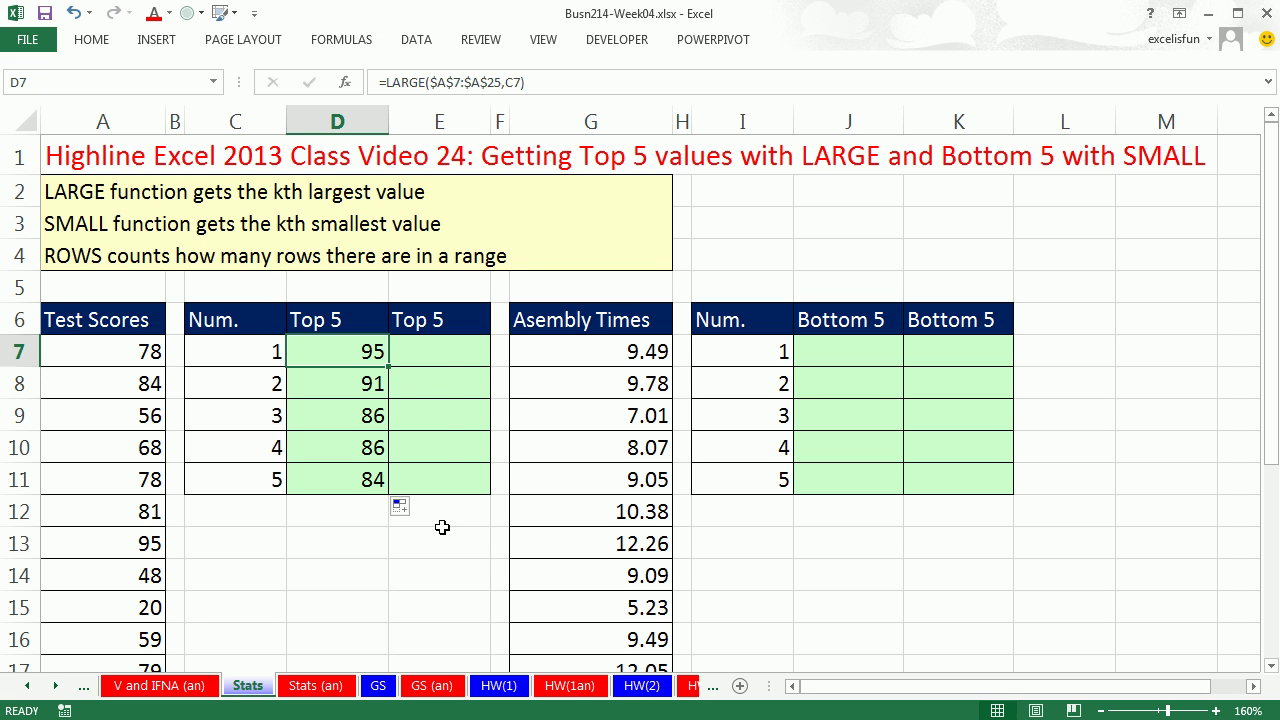
left_click(448, 355)
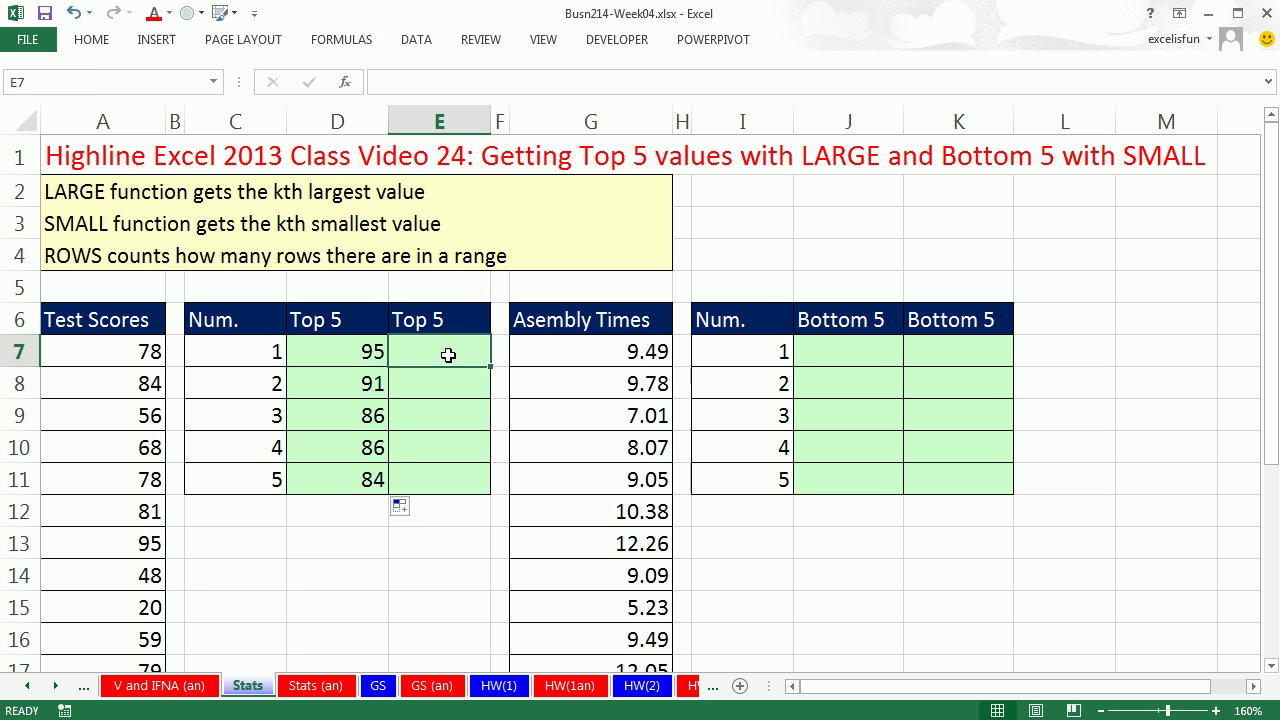
Build =ROWS(E$7:E7) in E7, replacing the D7:D11 range and fixing the mistyped $
type("=rows")
key("Tab")
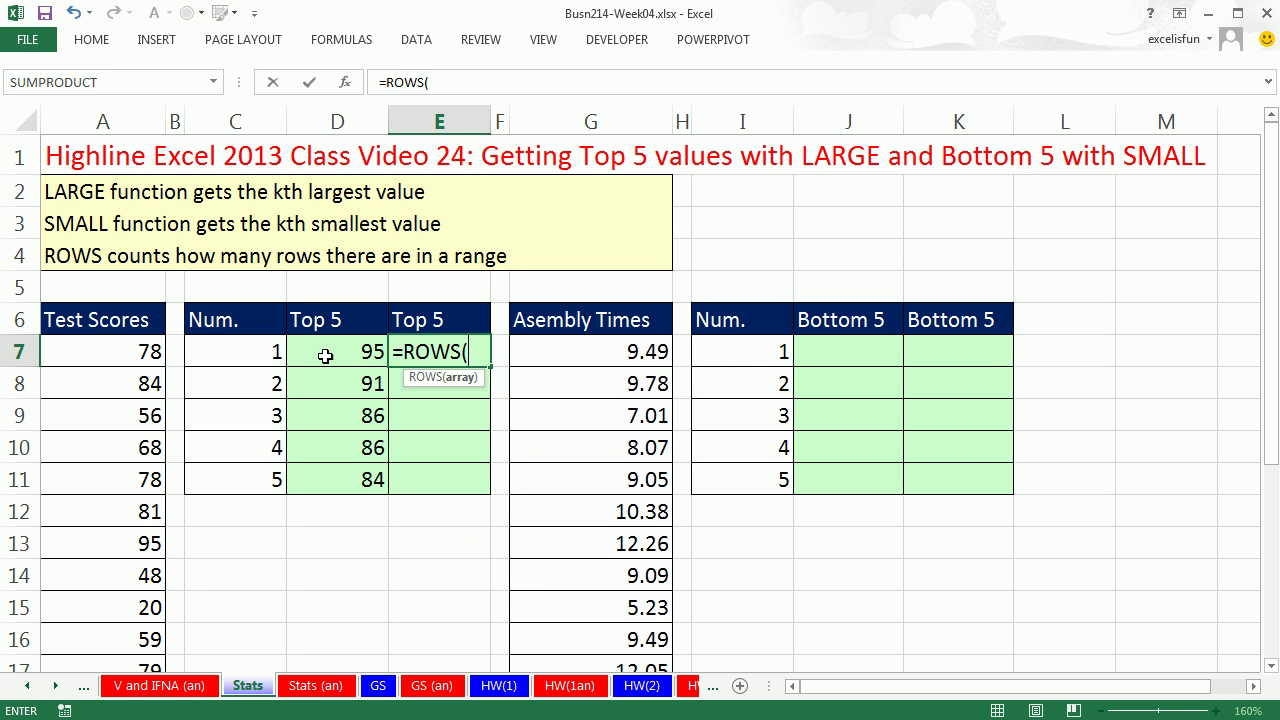
left_click_drag(357, 347, 354, 469)
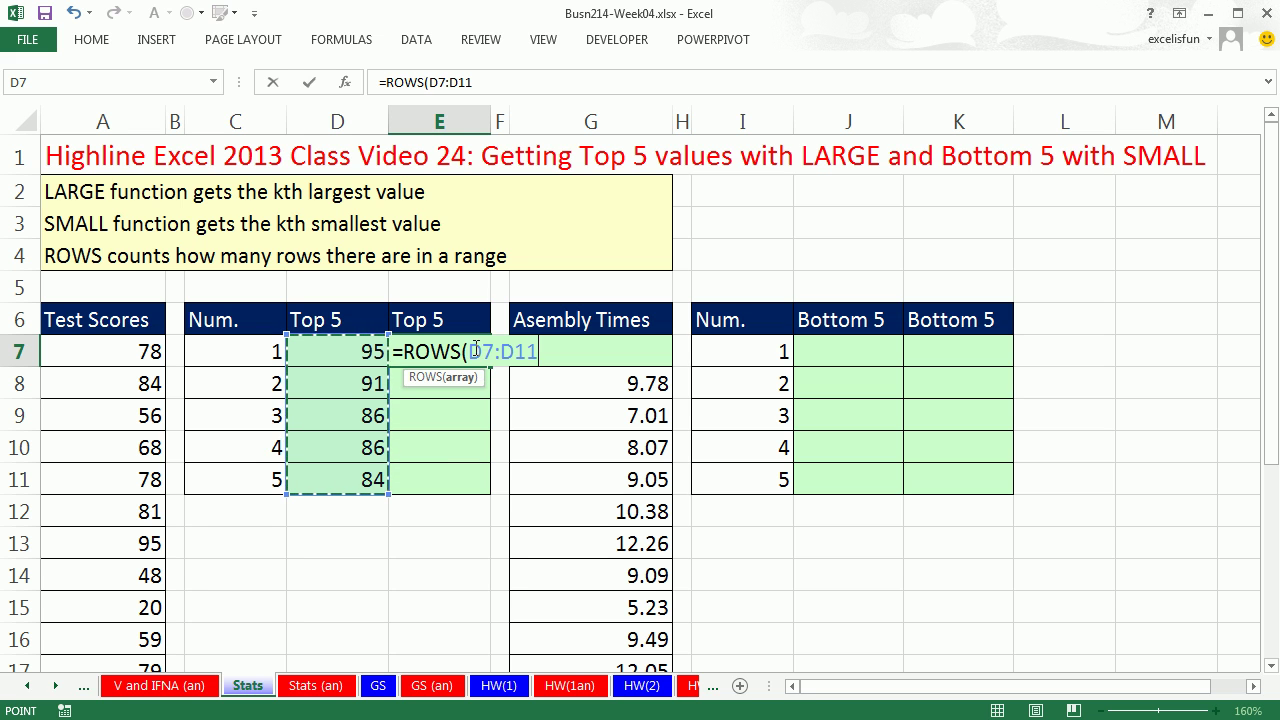
left_click_drag(470, 347, 569, 366)
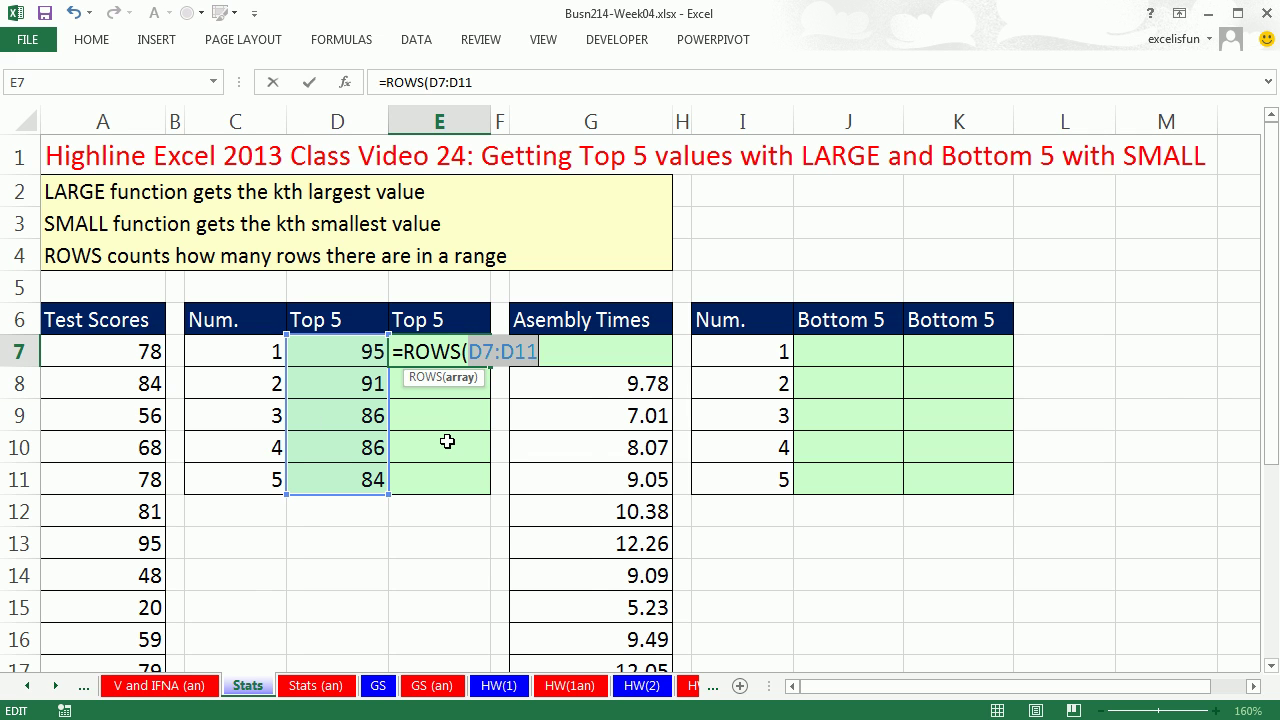
type("E&7")
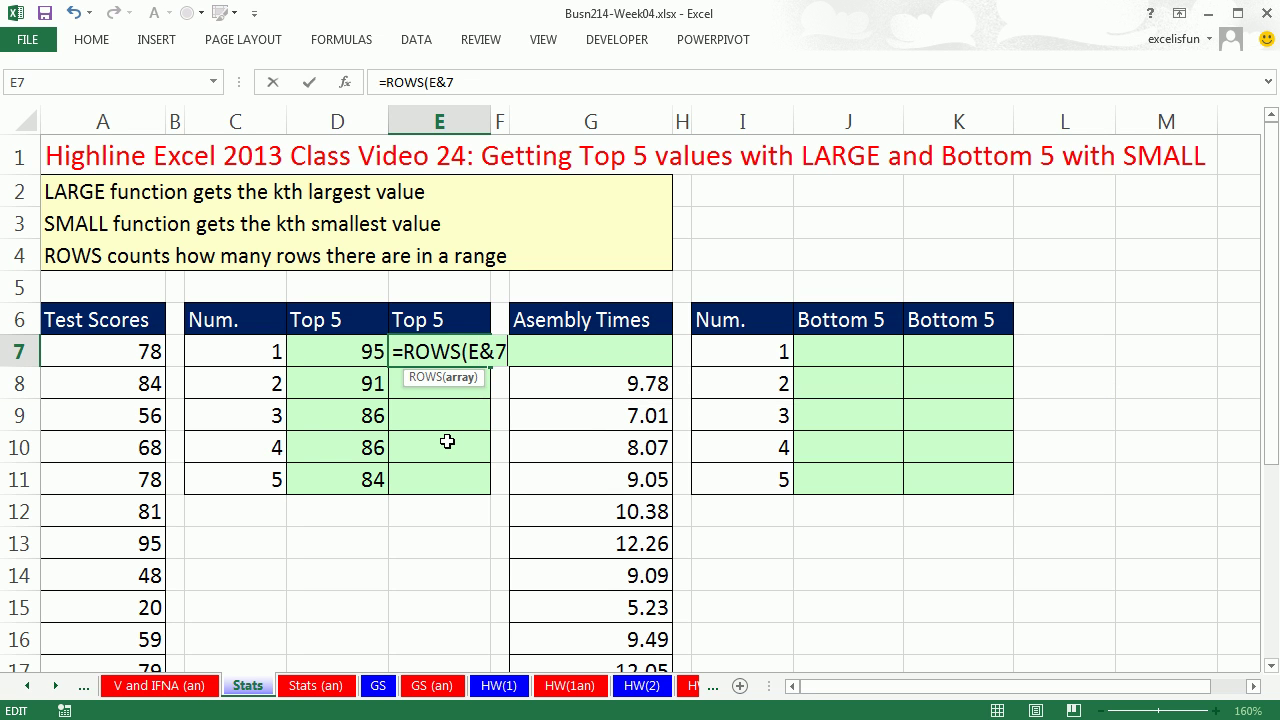
type(":E7)")
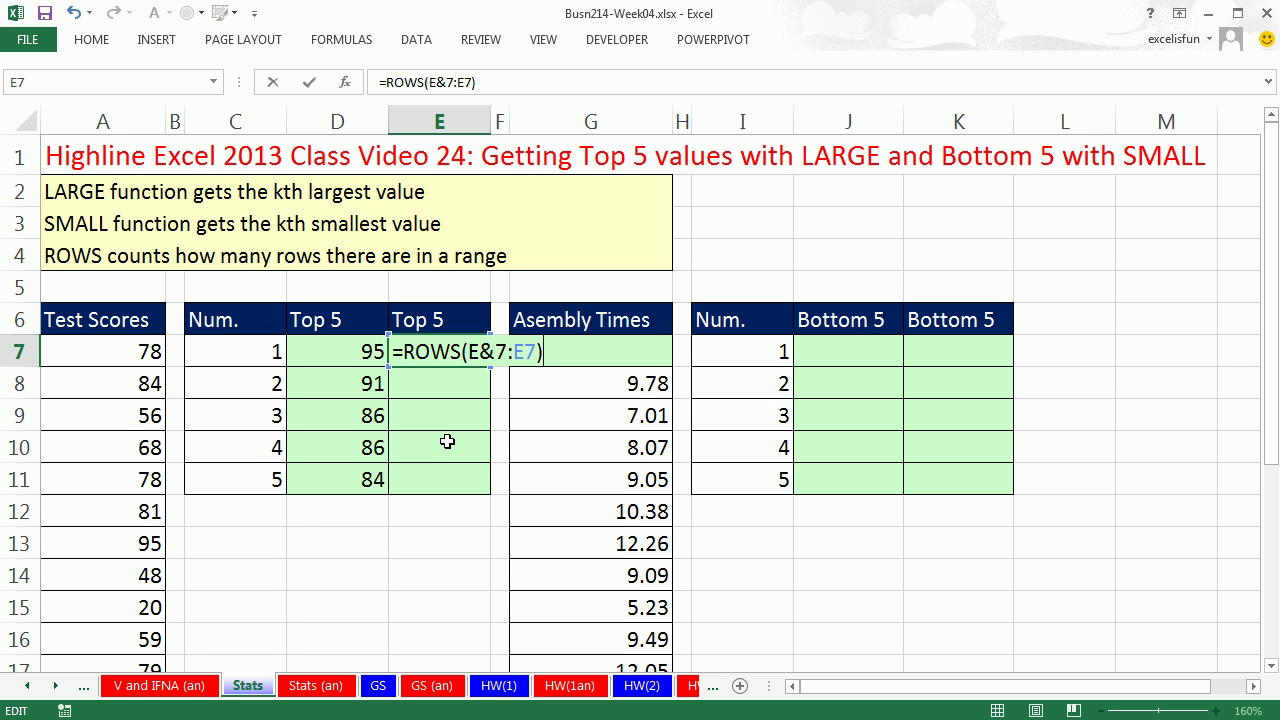
left_click_drag(478, 352, 492, 352)
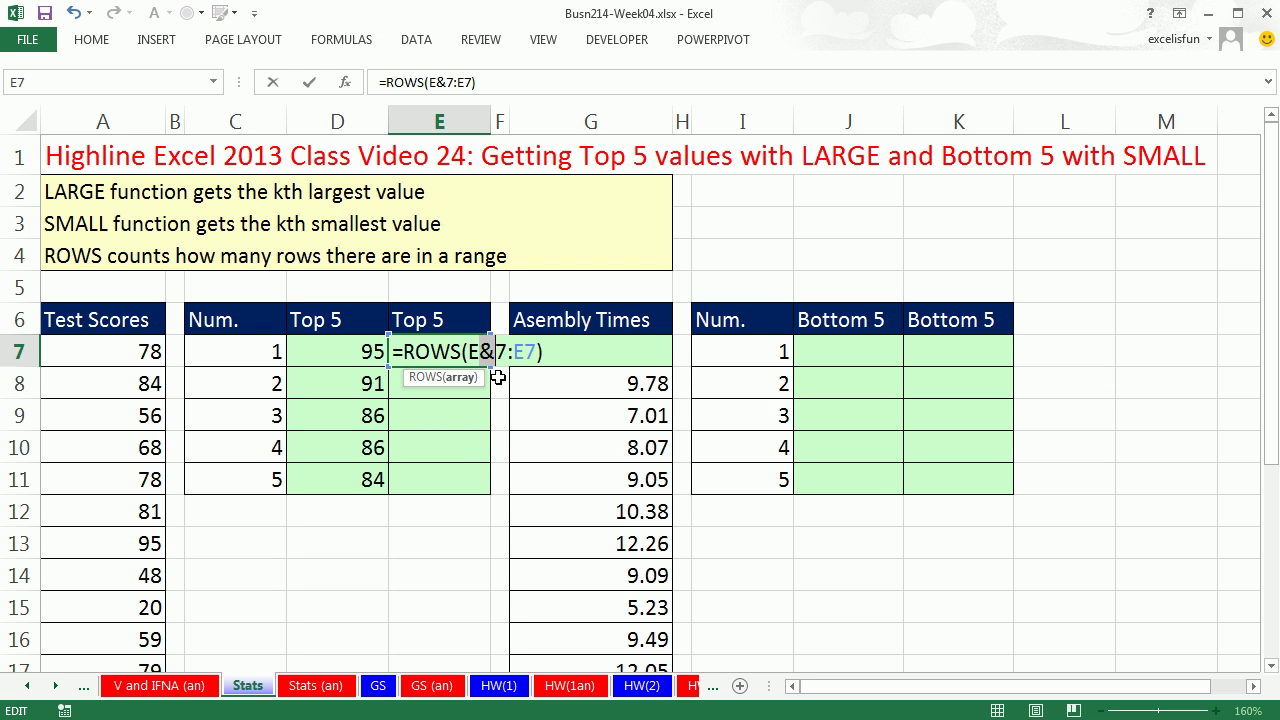
type("$")
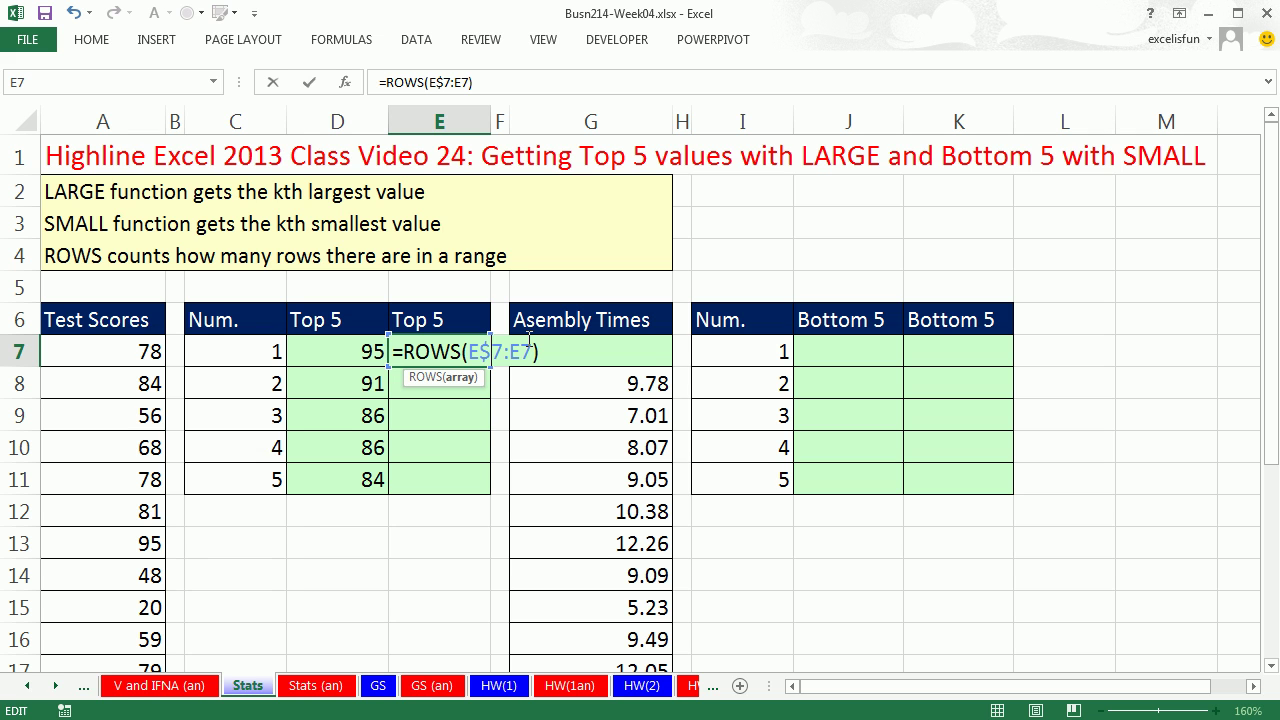
Fill the ROWS counter from E7 down to E11, then check the expanding ranges in E8 and E11
key("ctrl+Return")
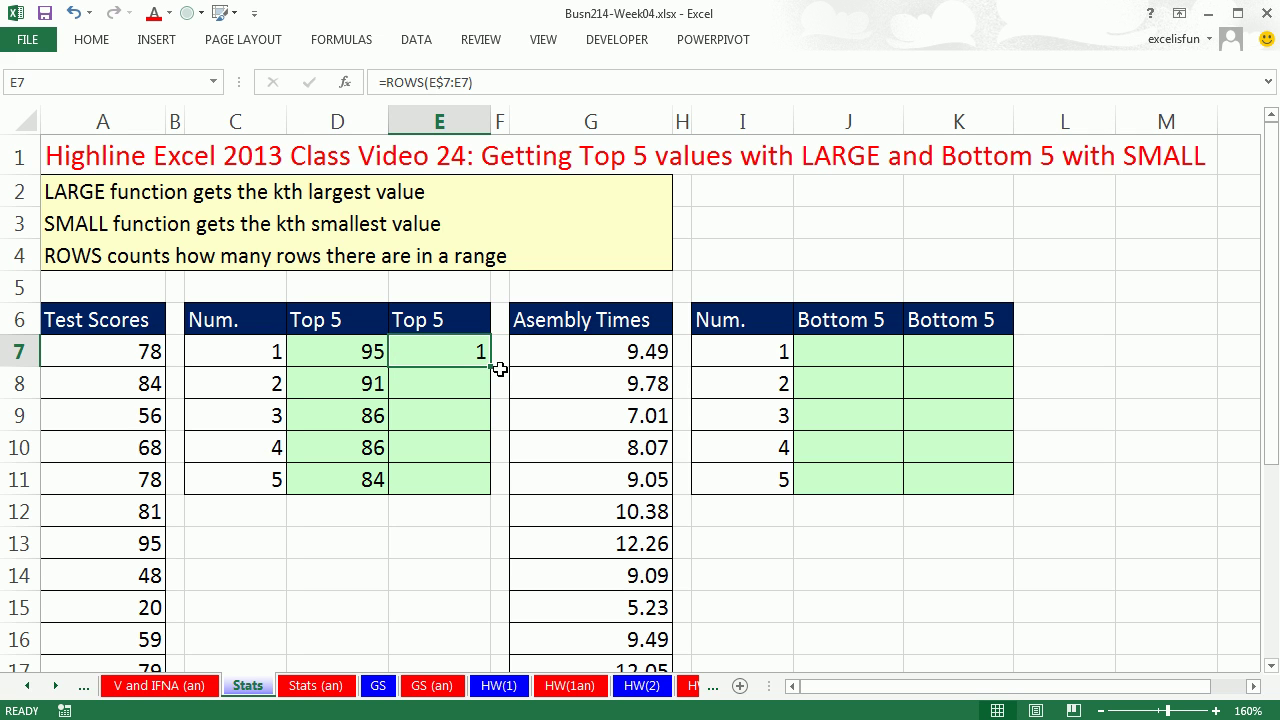
double_click(489, 366)
double_click(471, 383)
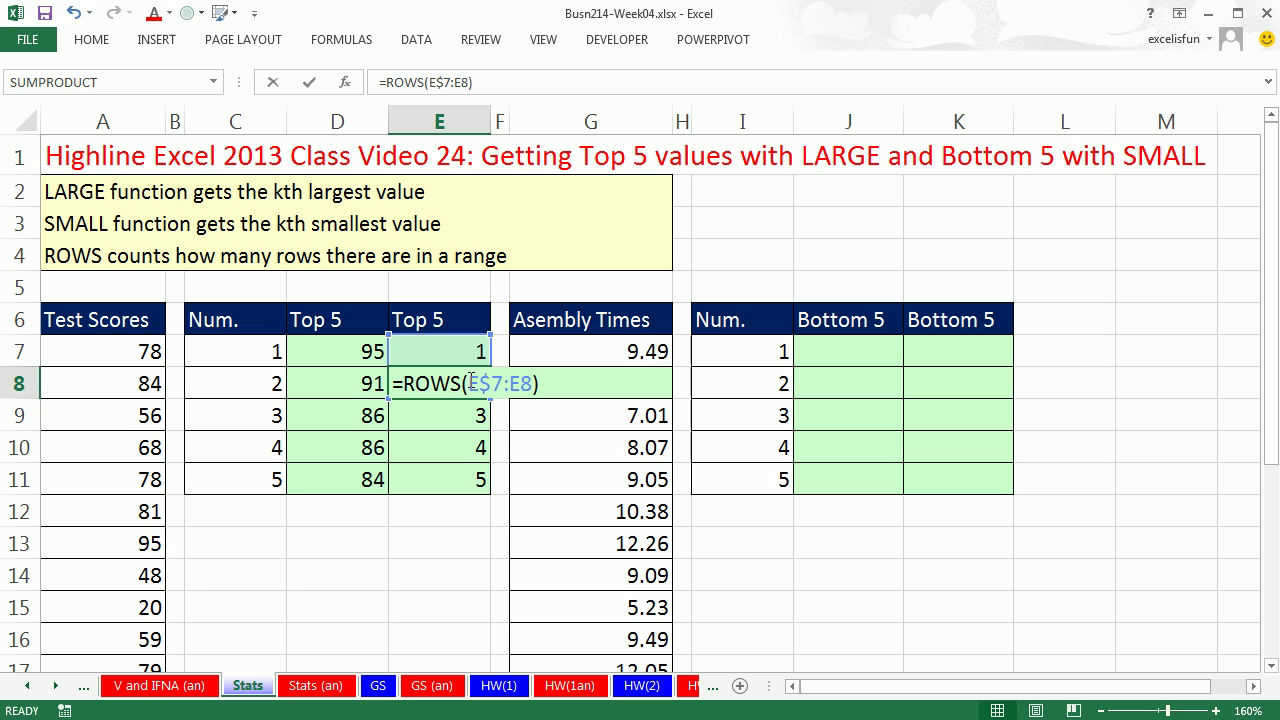
key("Escape")
double_click(466, 478)
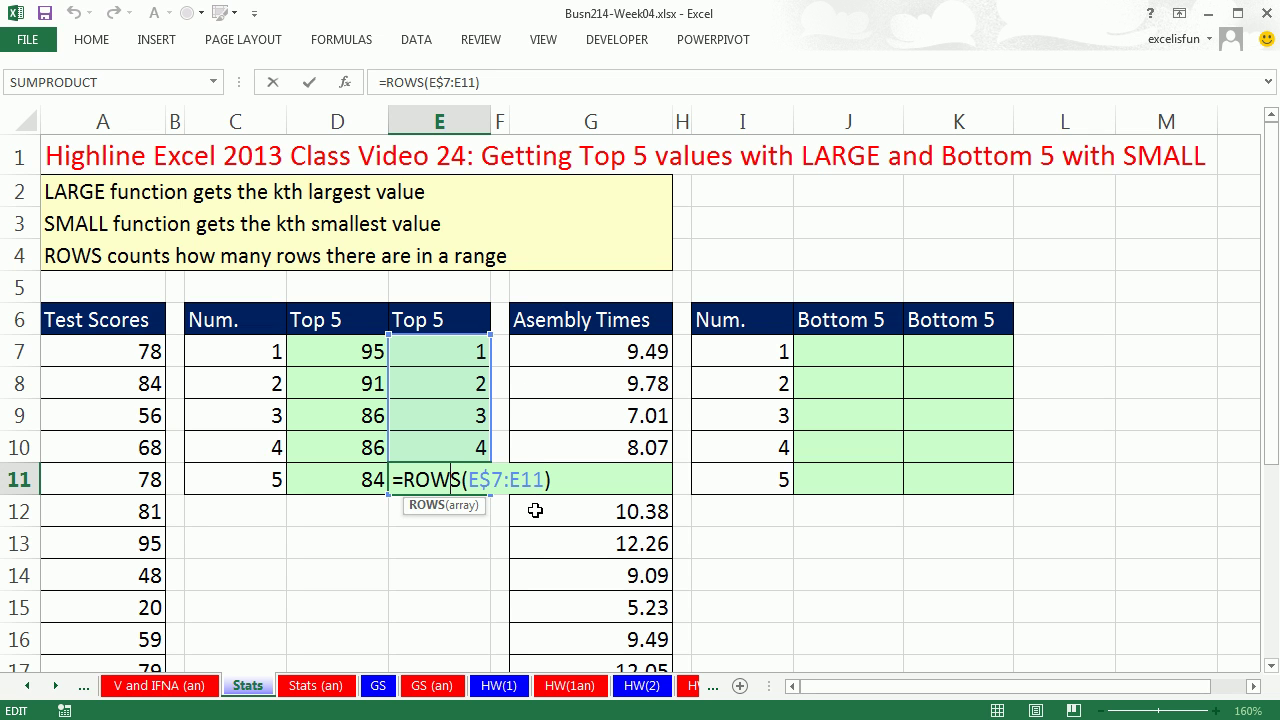
key("ctrl+Return")
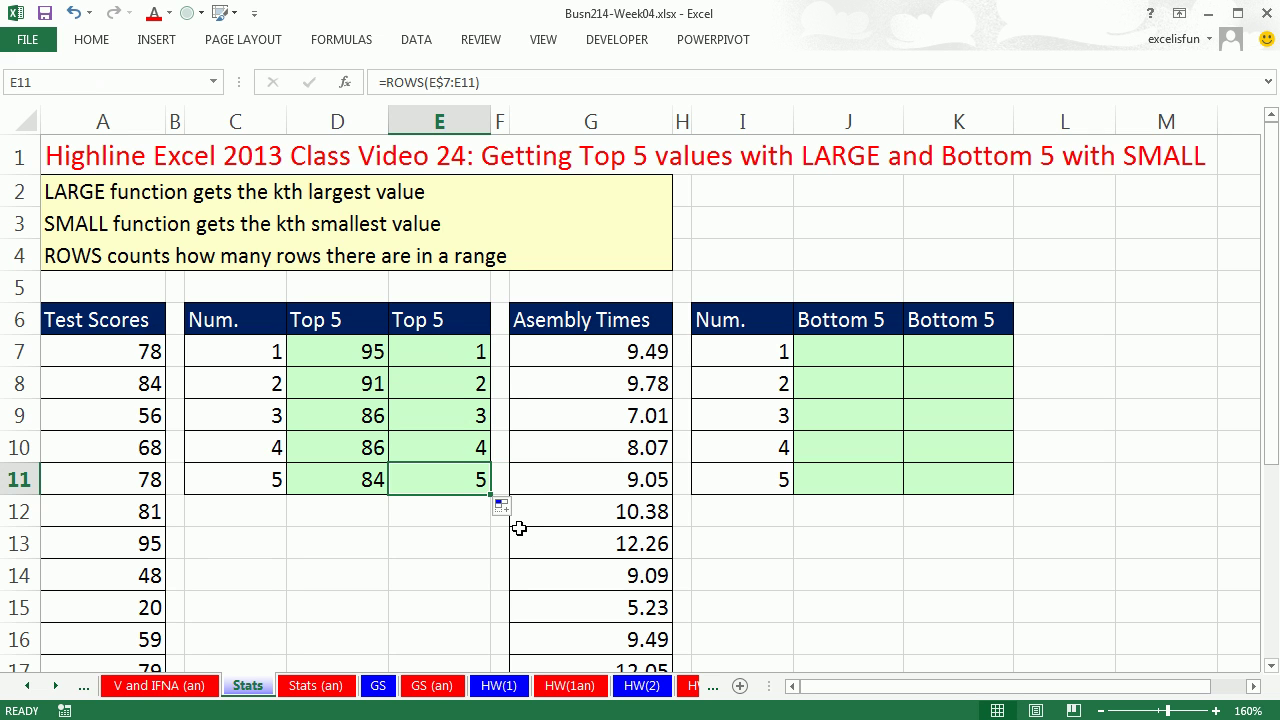
left_click(468, 344)
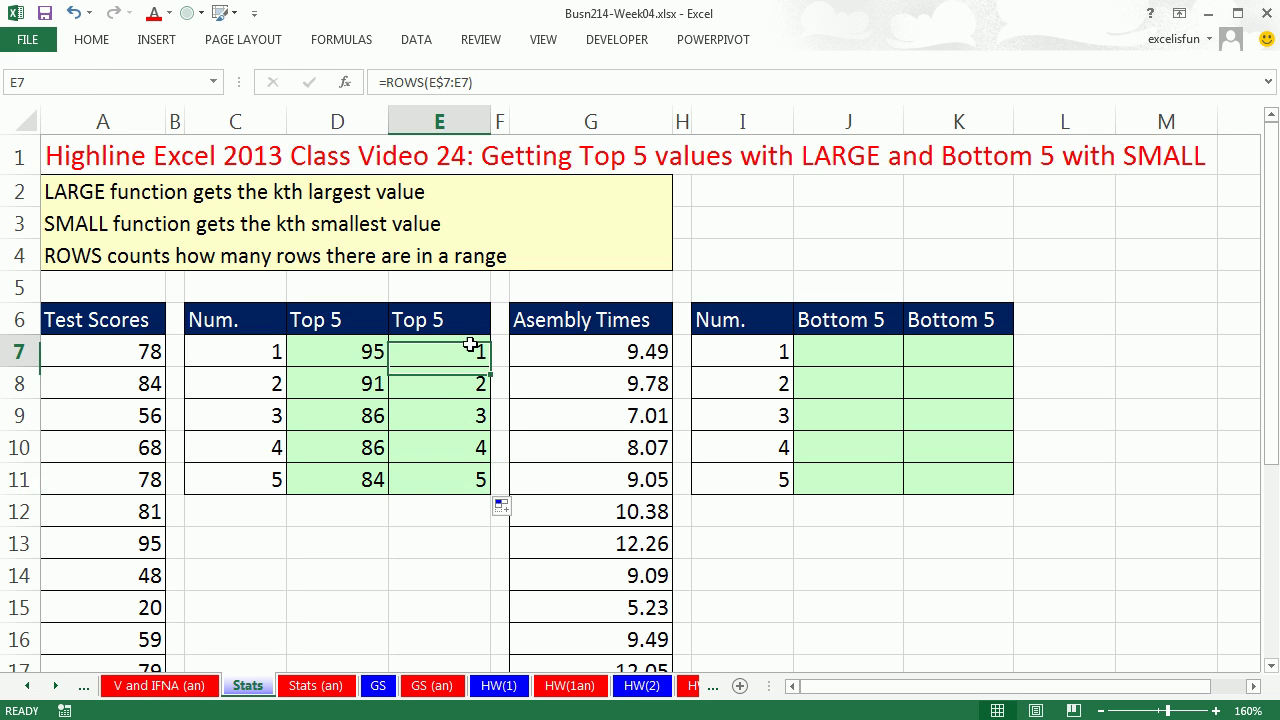
Wrap E7's ROWS in =LARGE($A$7:$A$25,ROWS(E$7:E7)) and fill it down to E11
key("F2")
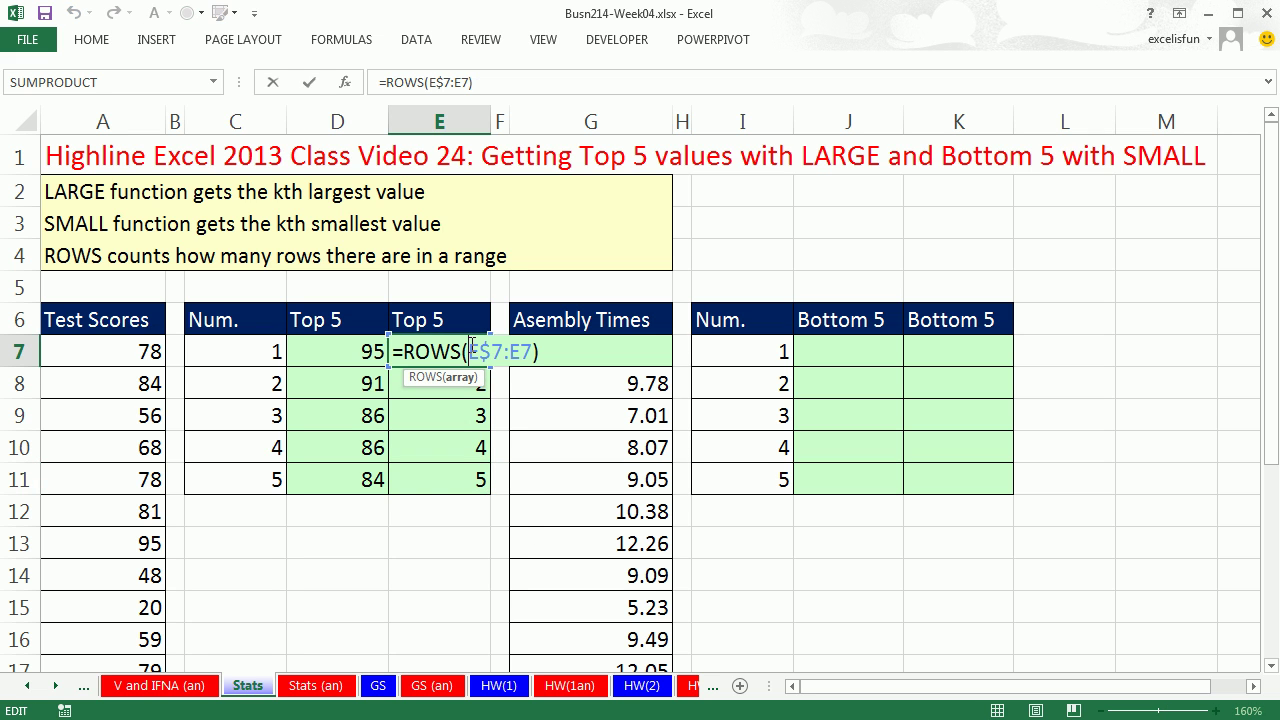
left_click(405, 351)
type("large(")
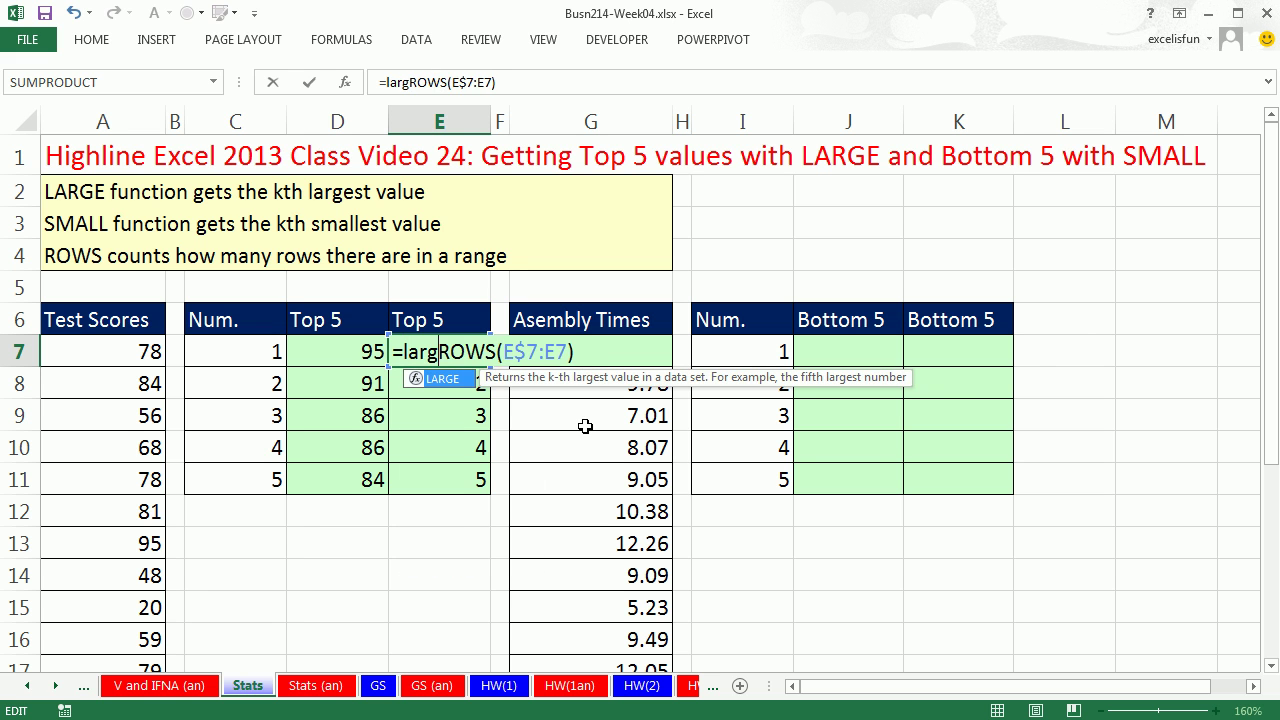
left_click(141, 345)
key("ctrl+shift+Down")
key("F4")
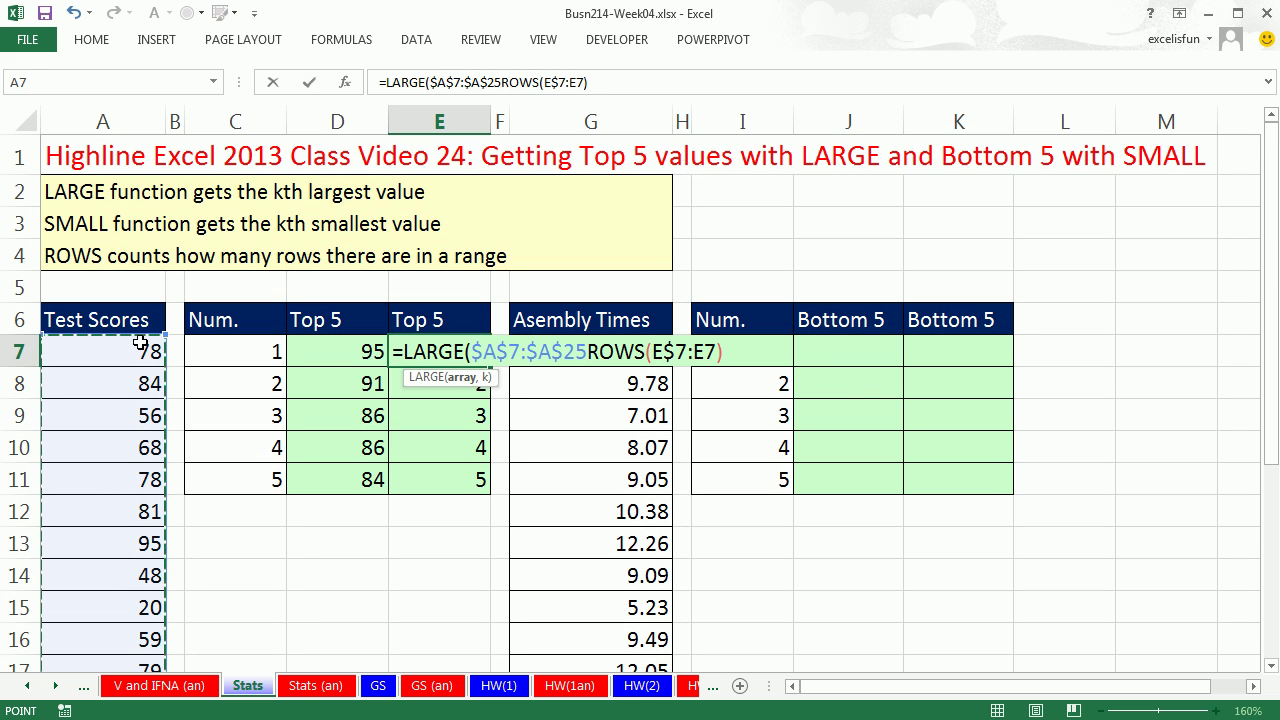
type(",")
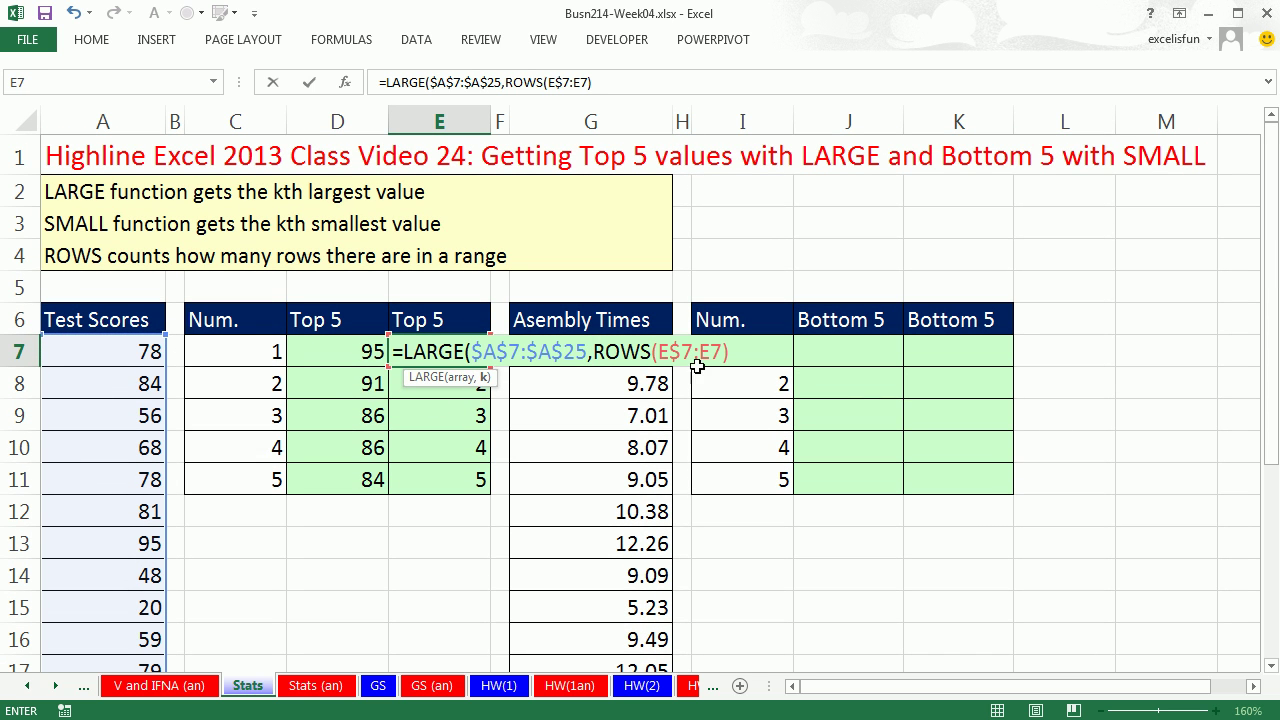
left_click(754, 354)
type(")")
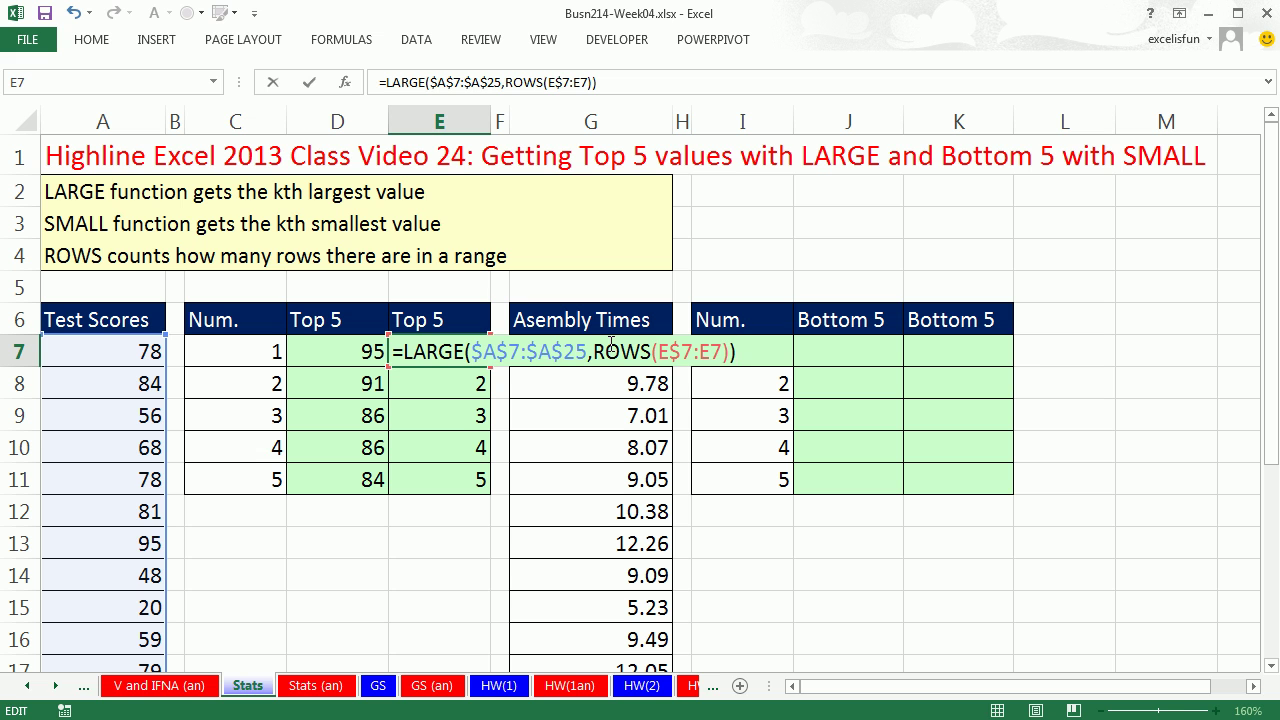
key("ctrl+Return")
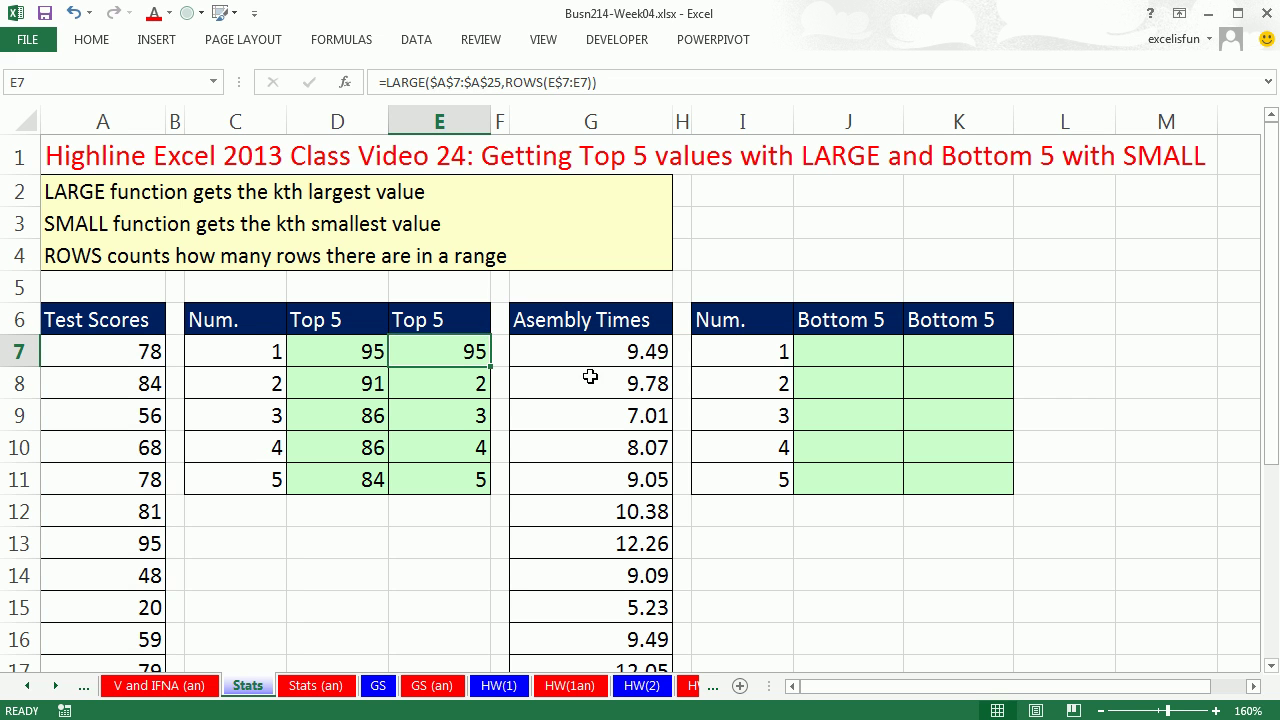
double_click(490, 366)
Test-clear the Num. helper column C6:C11, then undo to restore it
left_click_drag(252, 320, 249, 486)
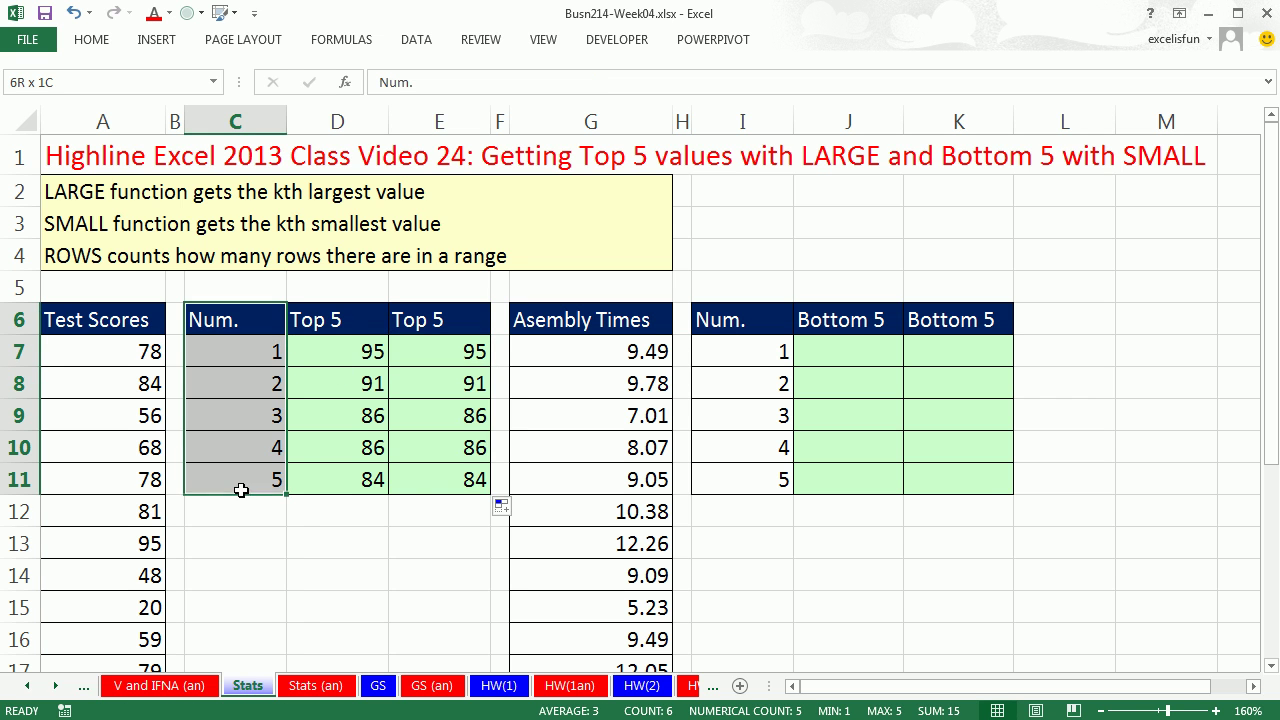
key("alt+e")
key("a")
key("a")
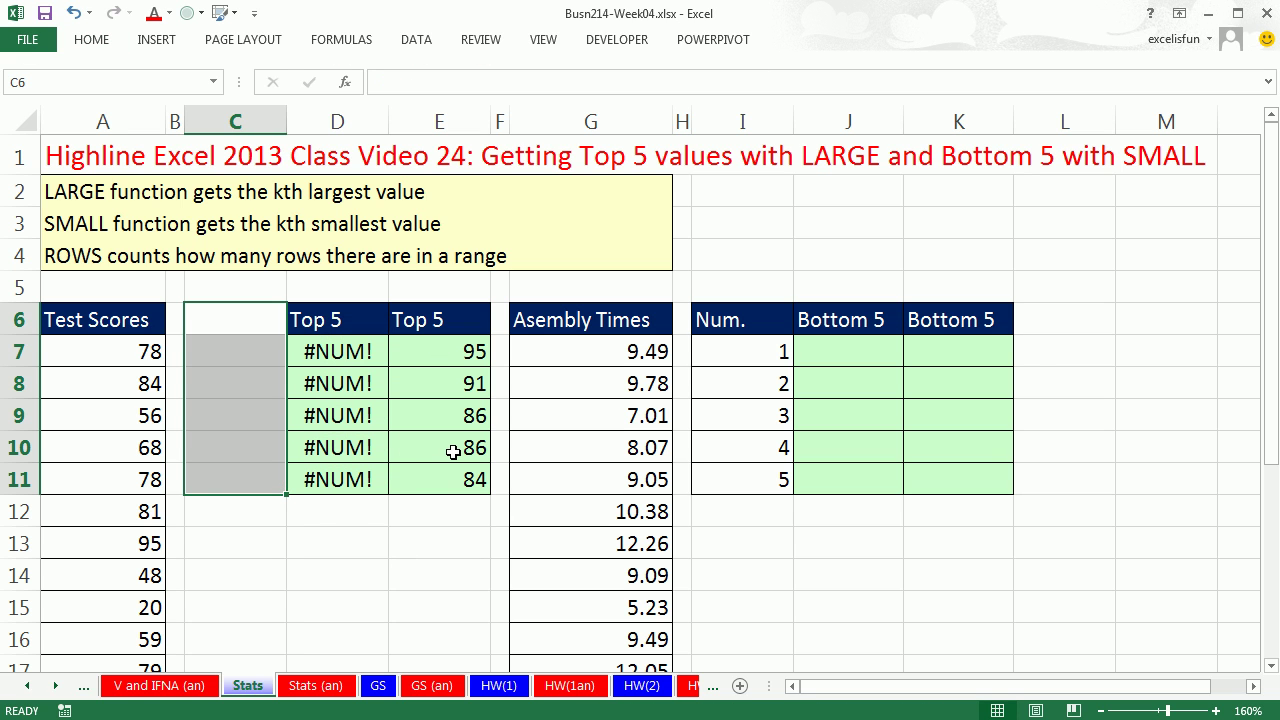
key("ctrl+z")
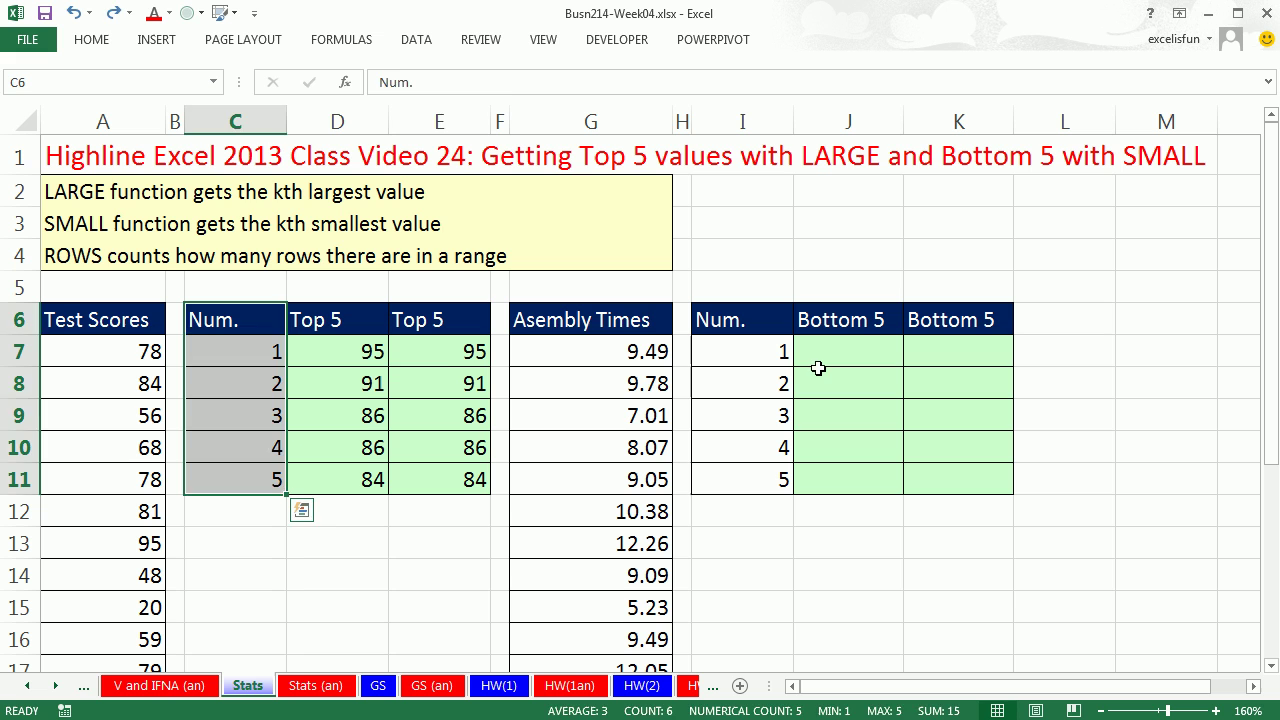
Enter =SMALL($G$7:$G$25,I7) in J7 and fill it down to J11, giving 5.23 through 6.59
left_click(438, 356)
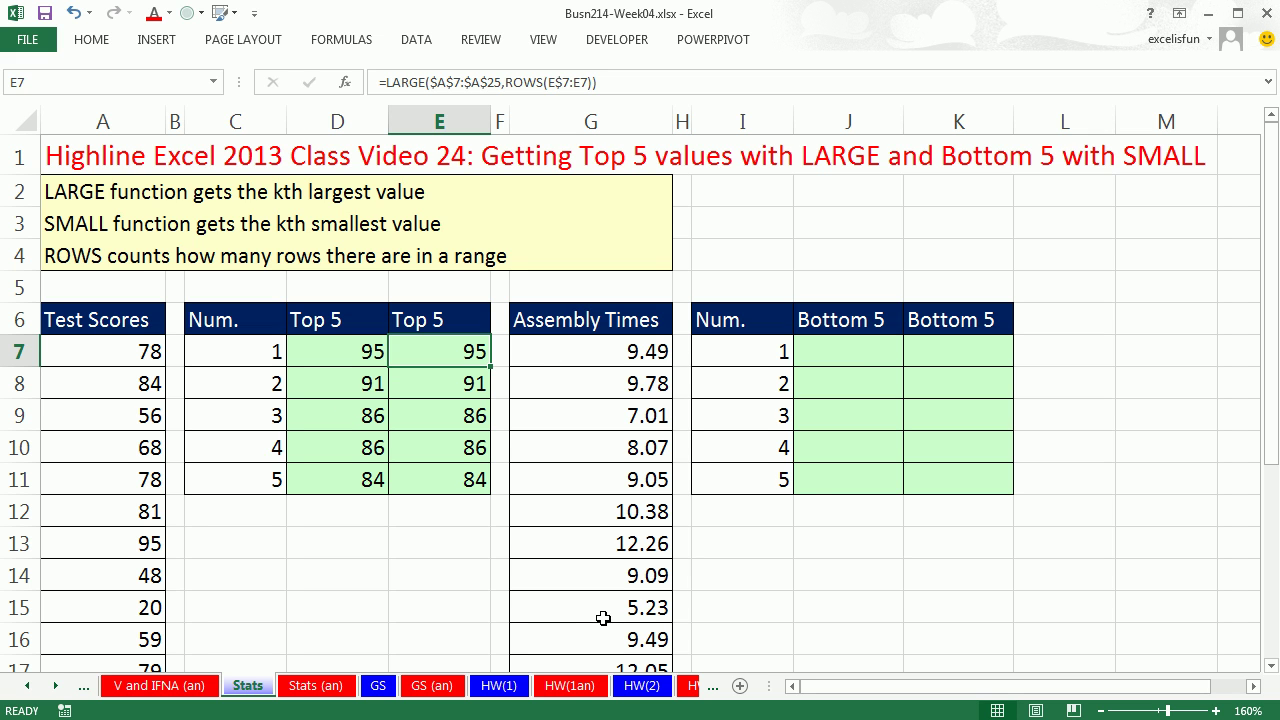
left_click(840, 351)
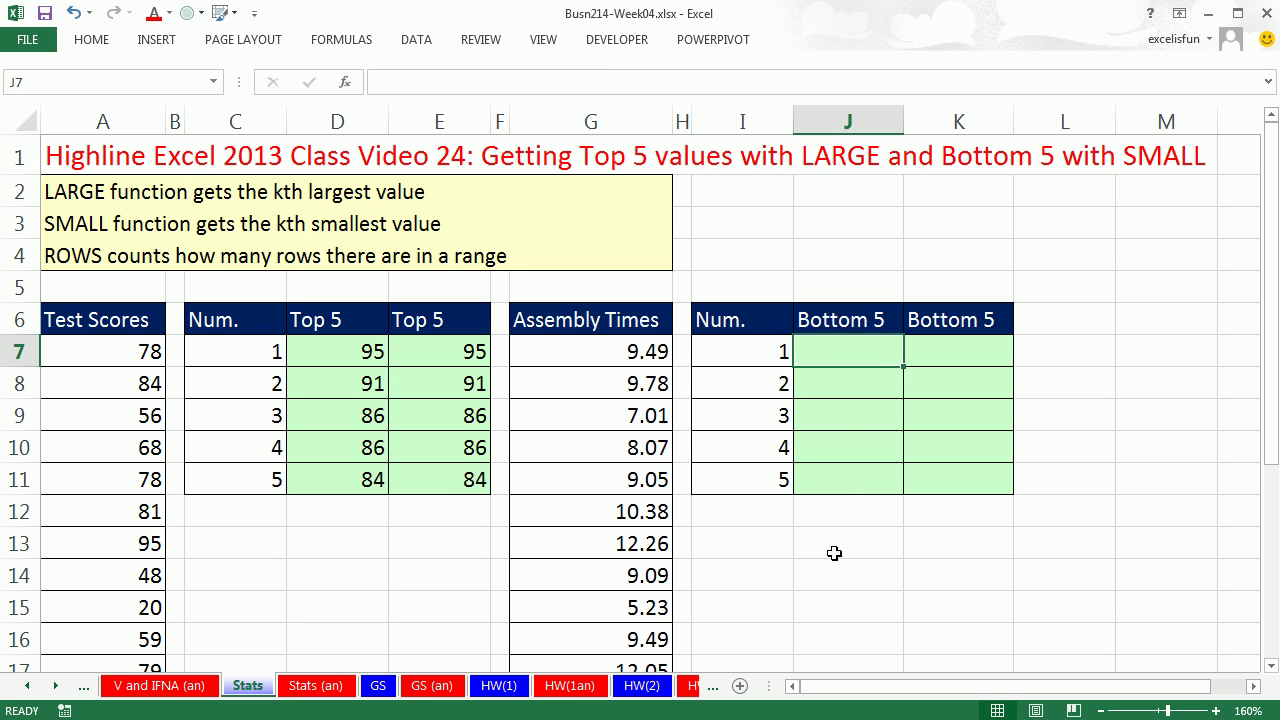
type("=sm")
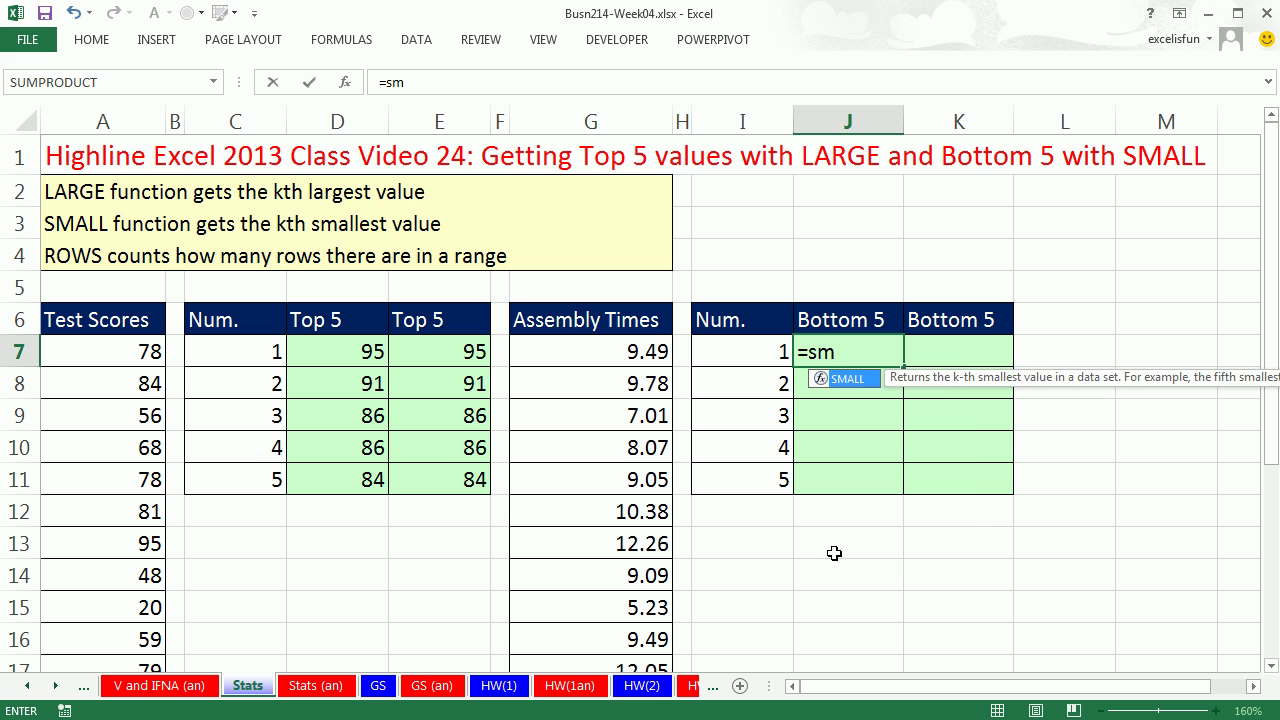
key("Tab")
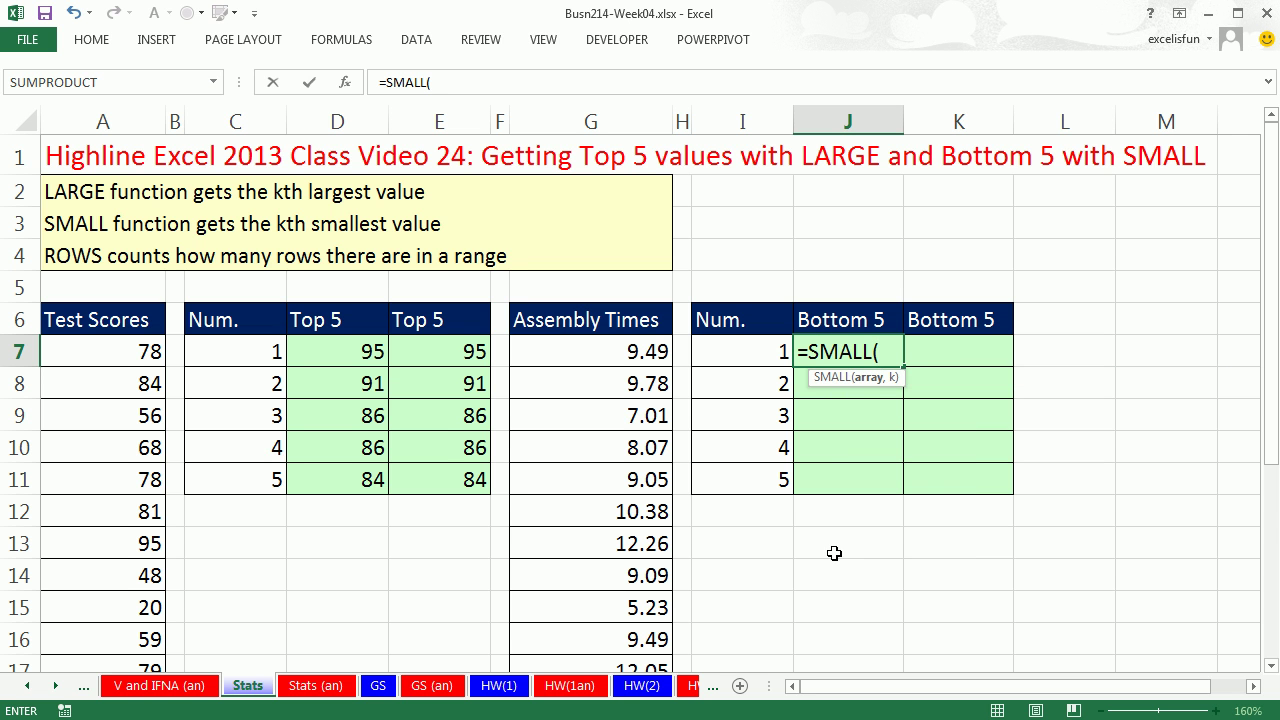
left_click(601, 351)
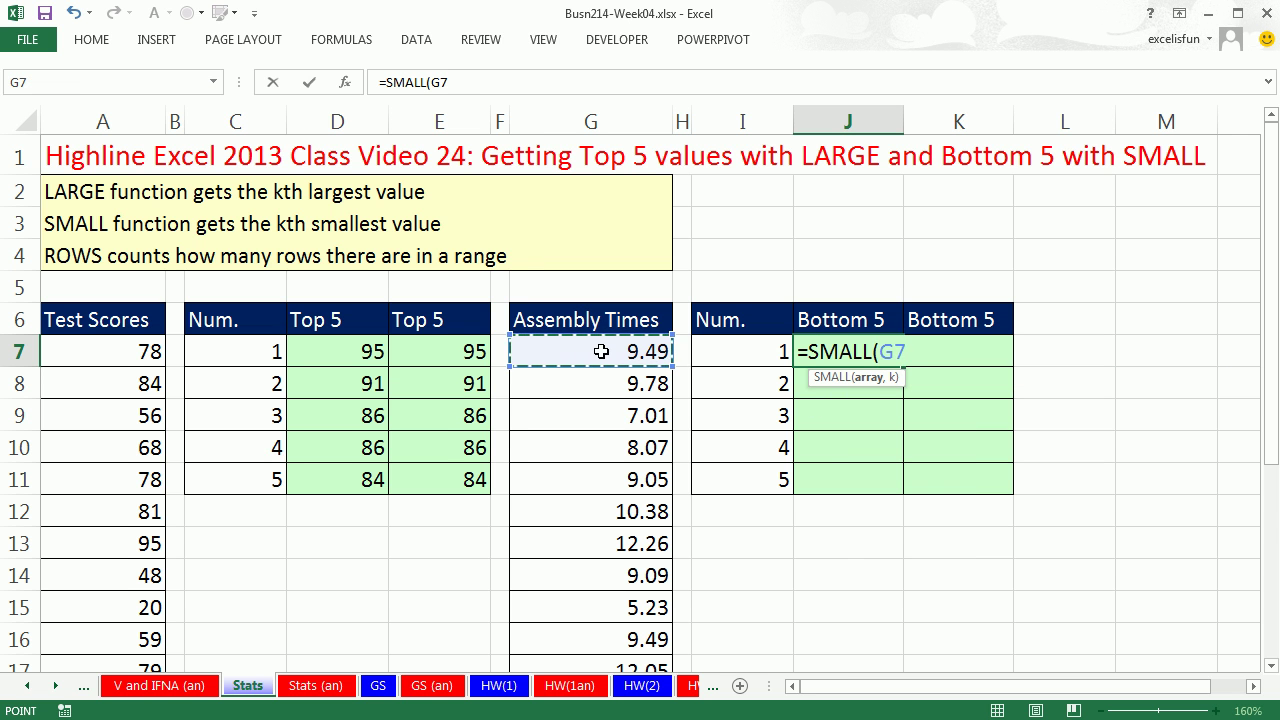
key("ctrl+shift+Down")
key("F4")
type(",")
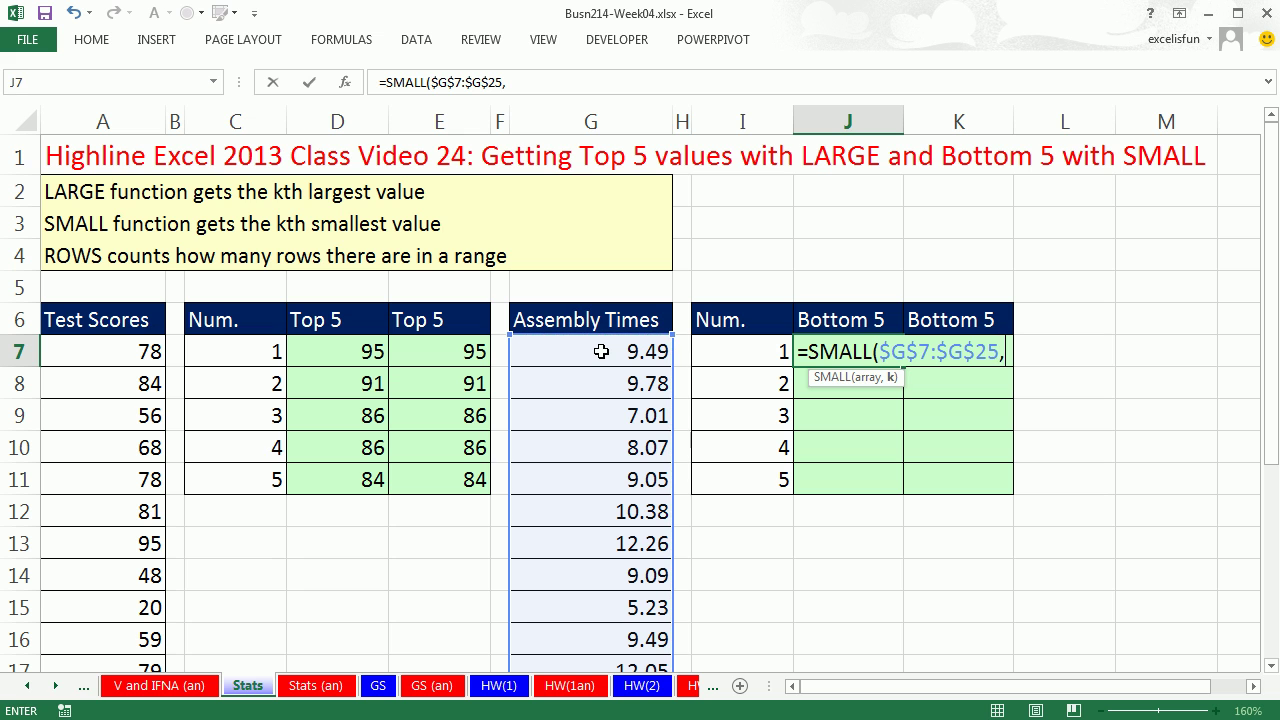
key("Left")
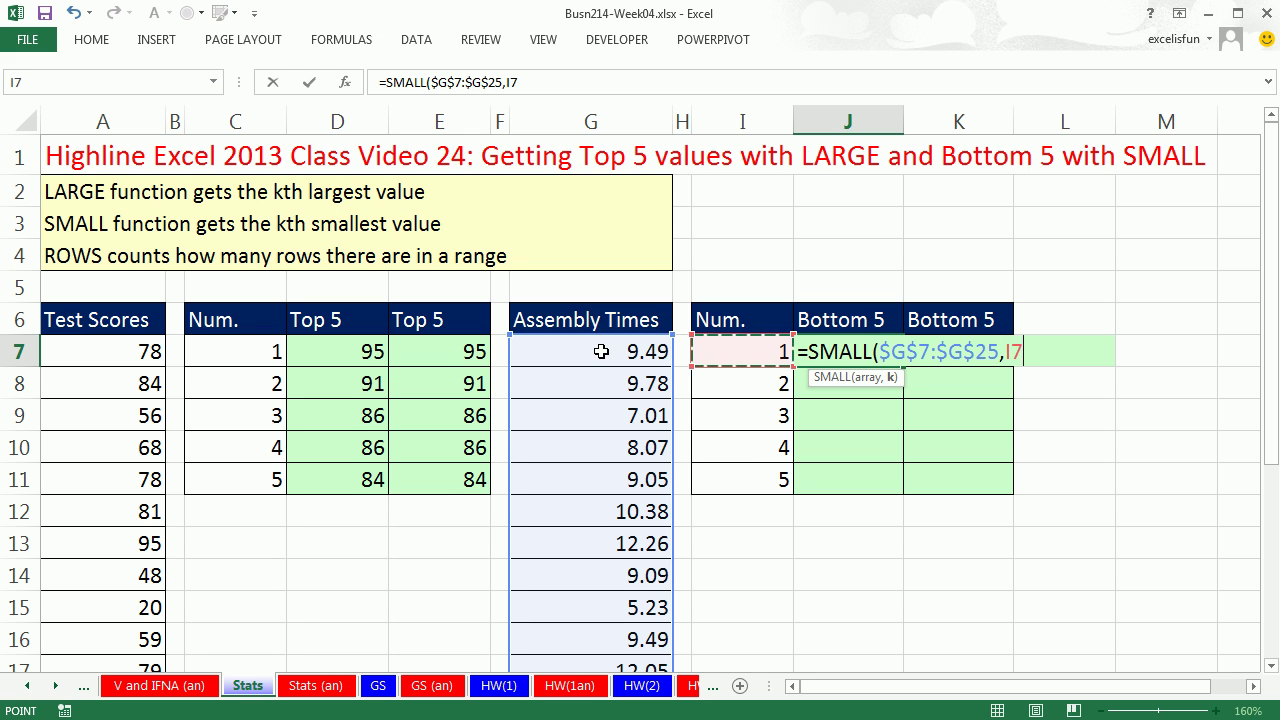
type(")")
key("ctrl+Return")
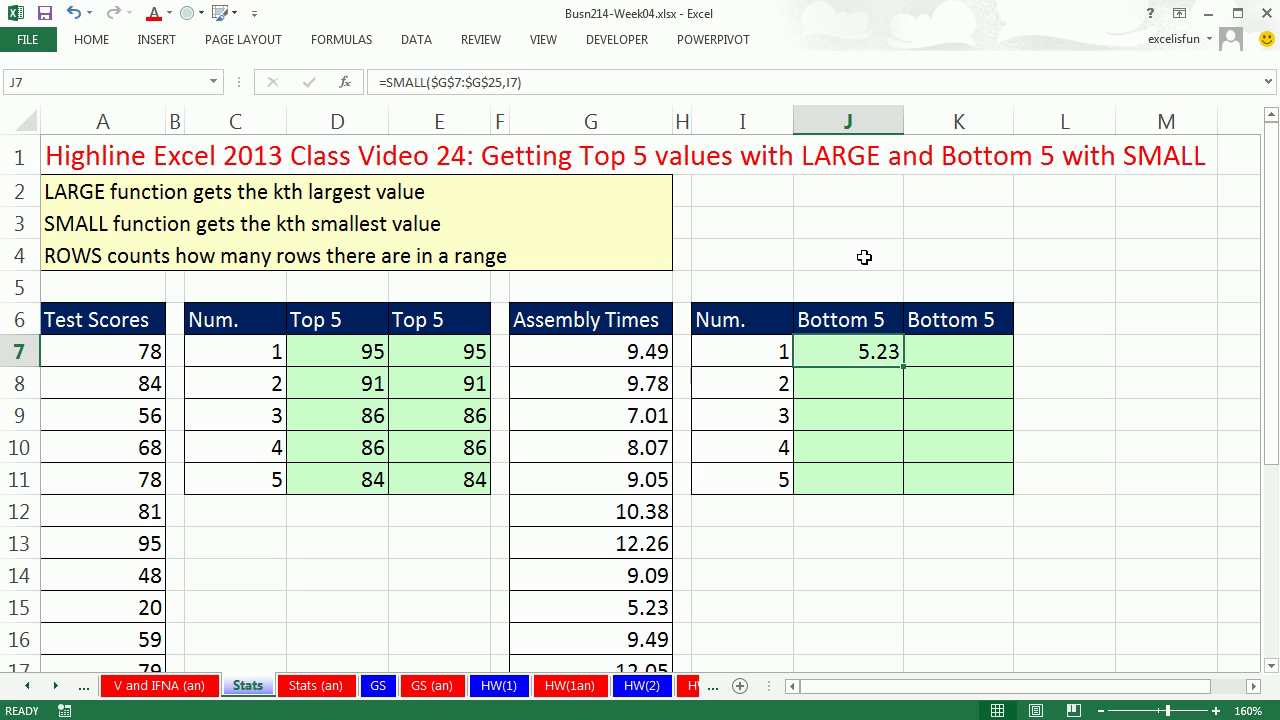
double_click(903, 367)
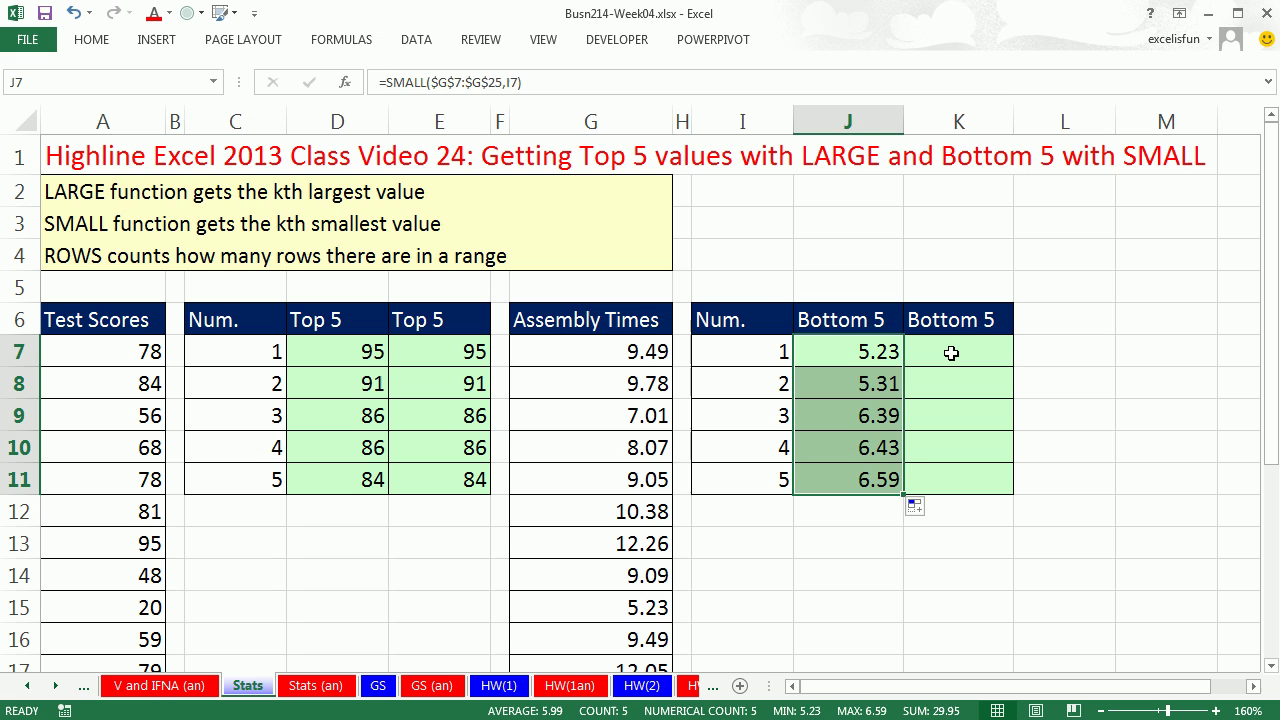
left_click(951, 353)
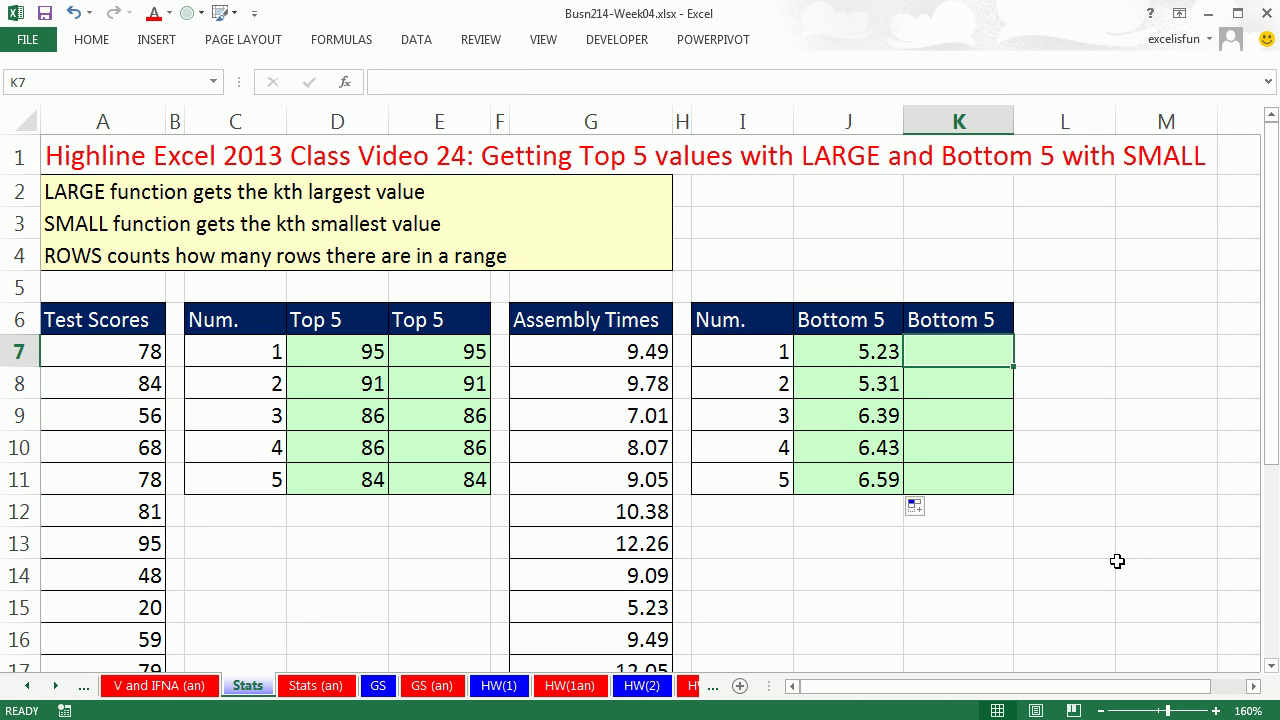
Enter =ROWS(K$7:K7) in K7 as the first counter
type("=rows")
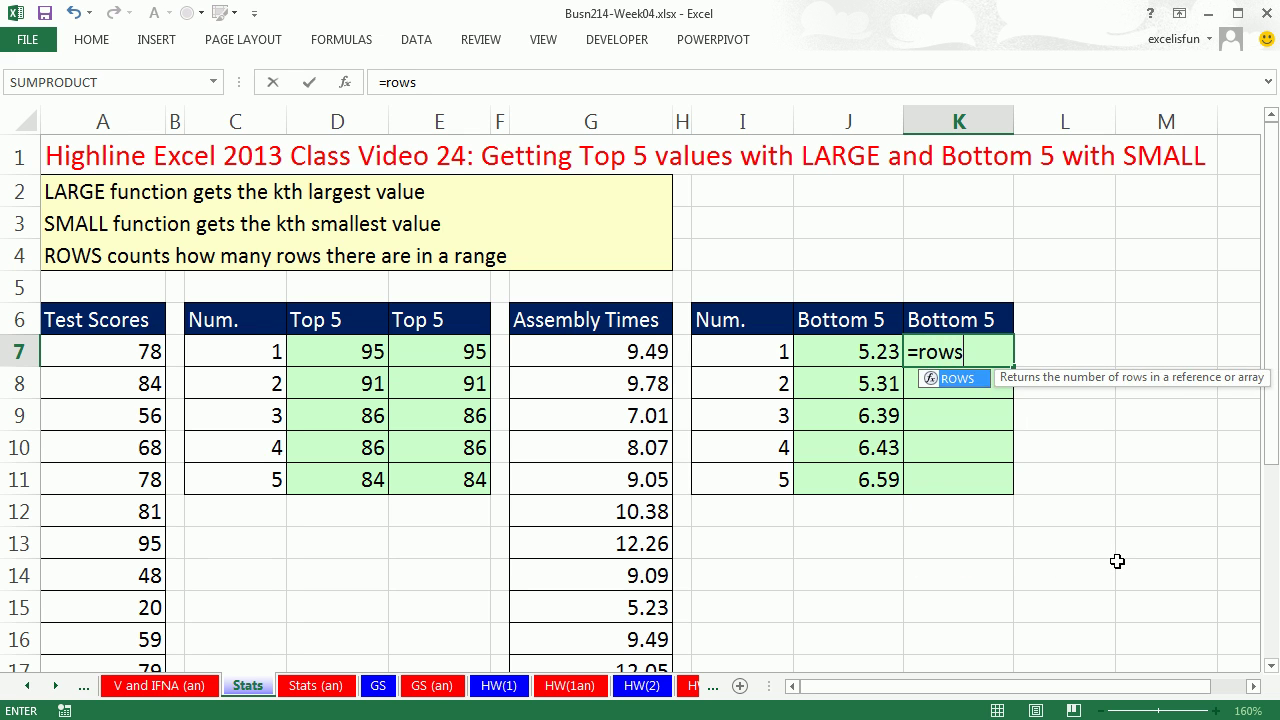
key("Tab")
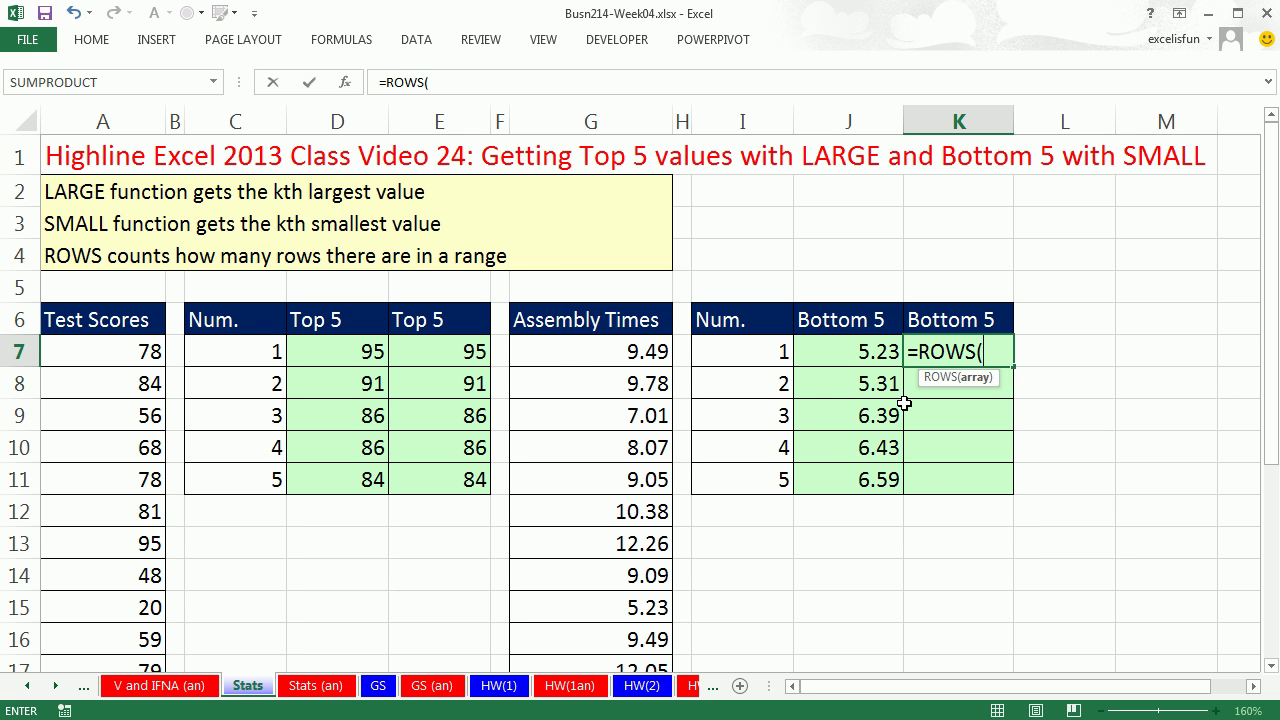
type("K$7:")
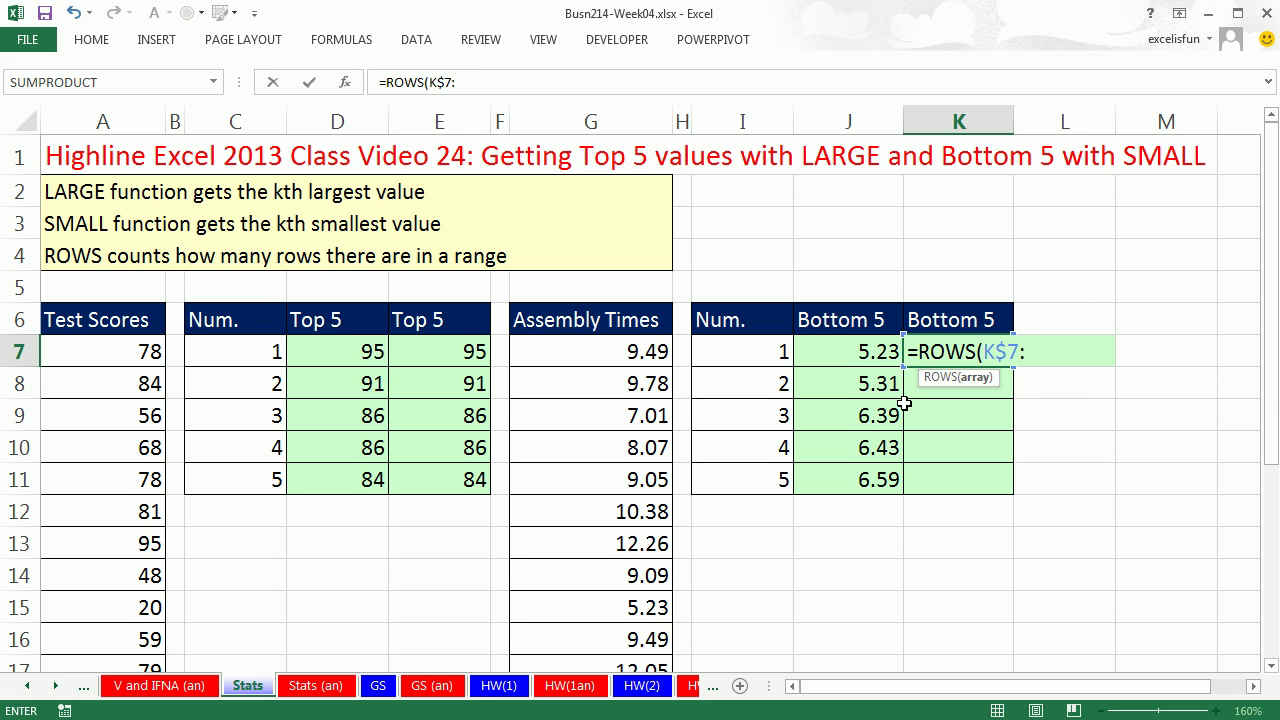
type("k7)")
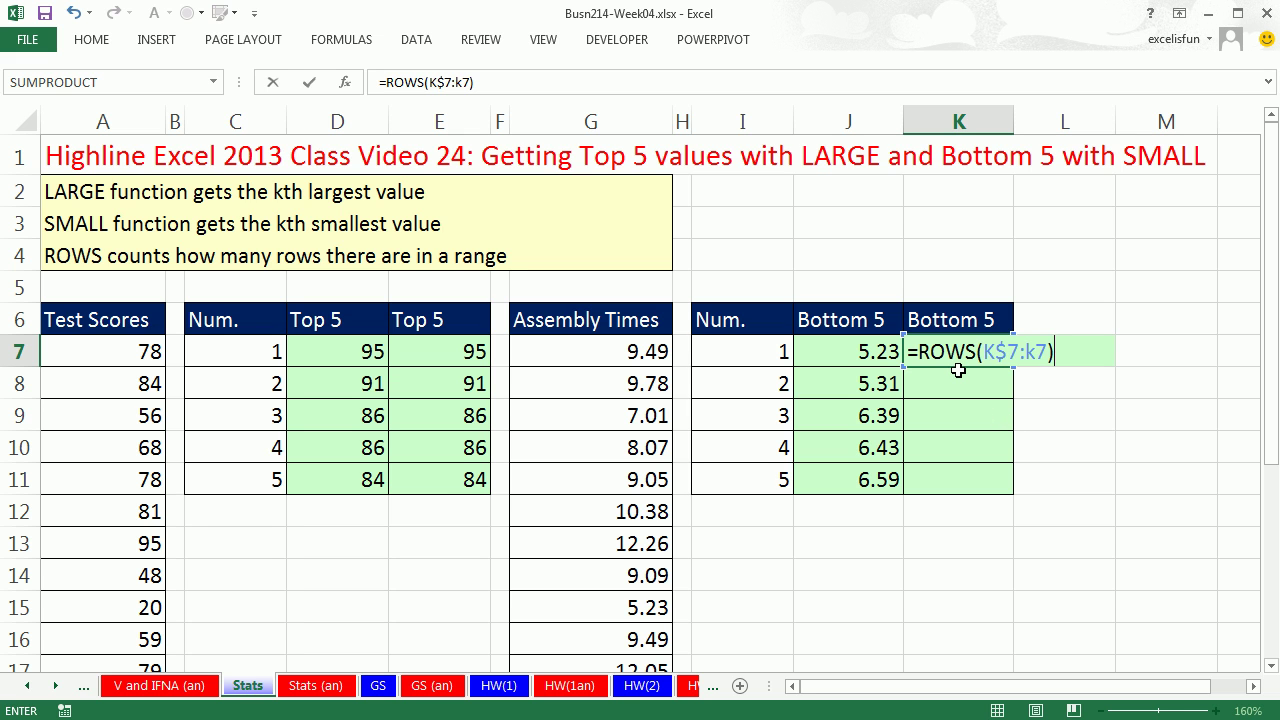
key("ctrl+Return")
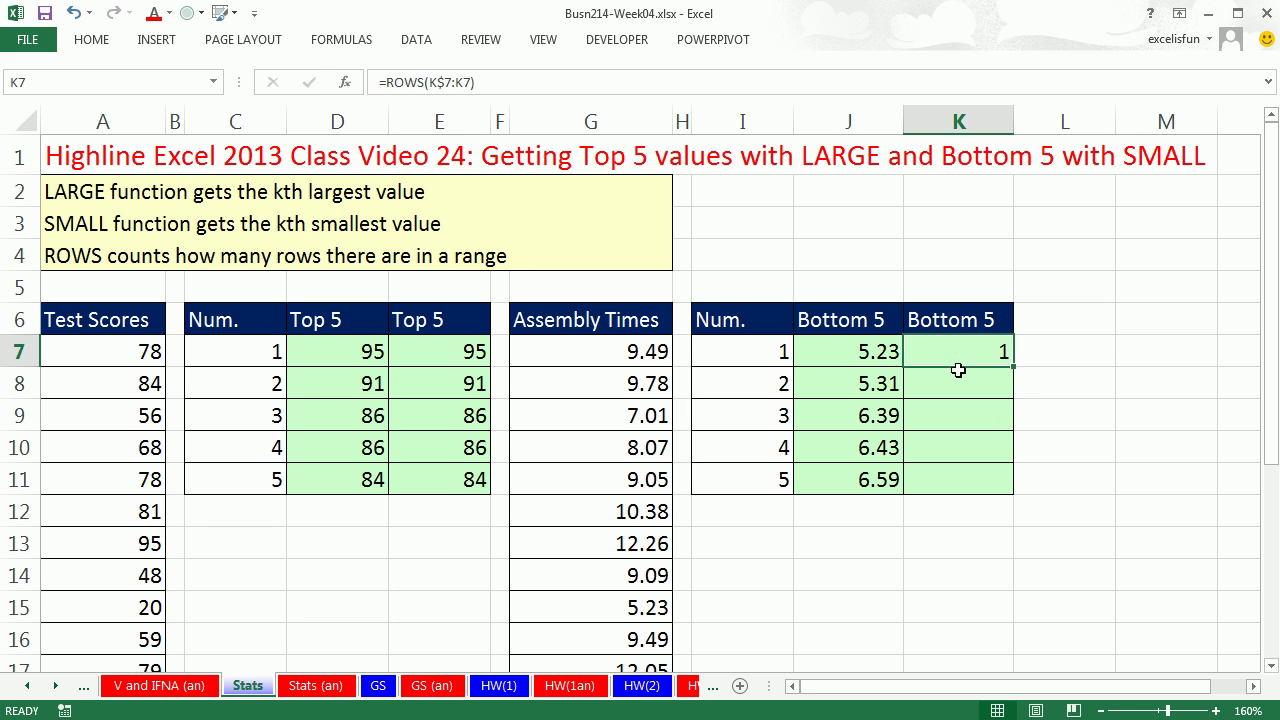
Fill ROWS down K7:K11, then wrap it as =SMALL($G$7:$G$25,ROWS(K$7:K7)) across K7:K11
double_click(1013, 367)
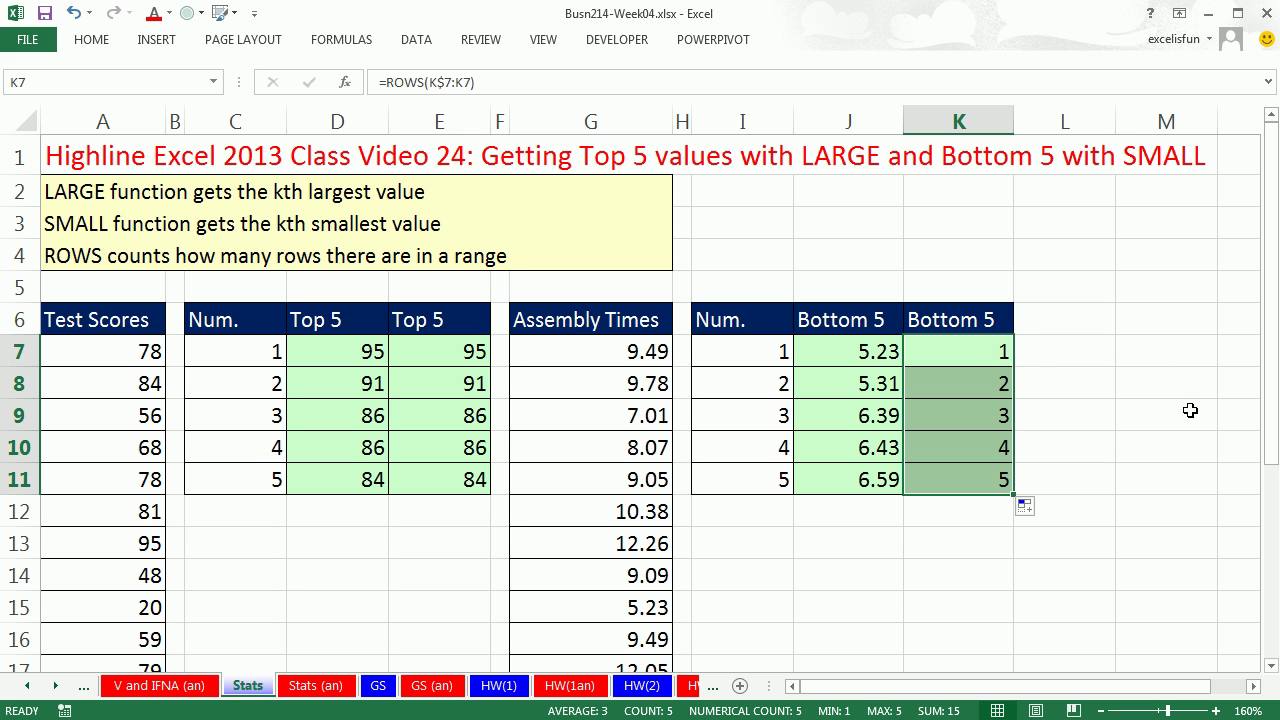
key("F2")
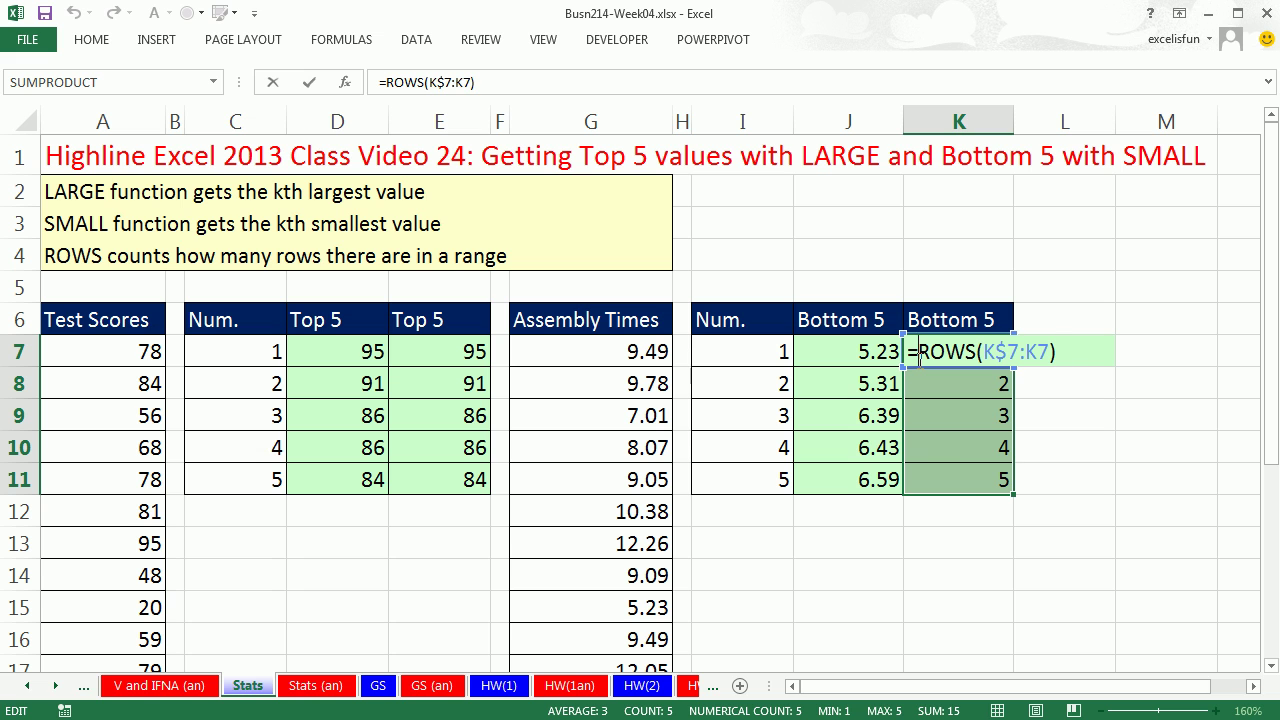
left_click(918, 352)
type("sm")
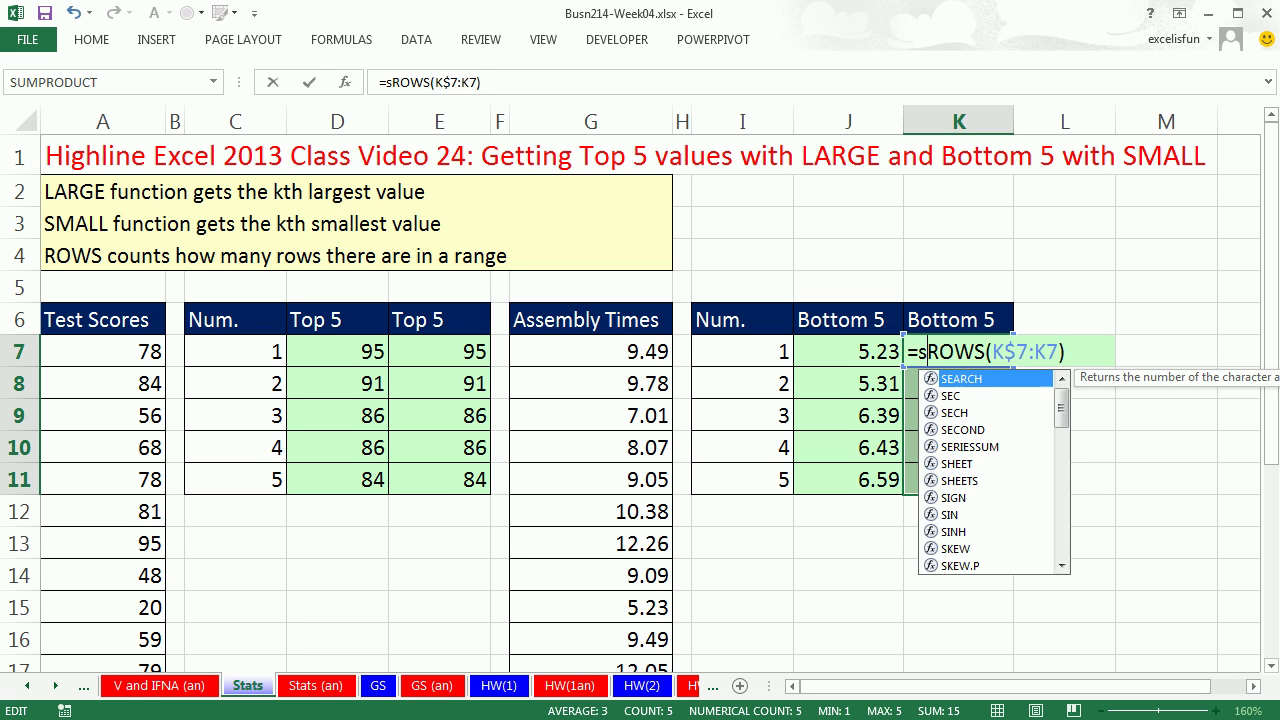
key("Tab")
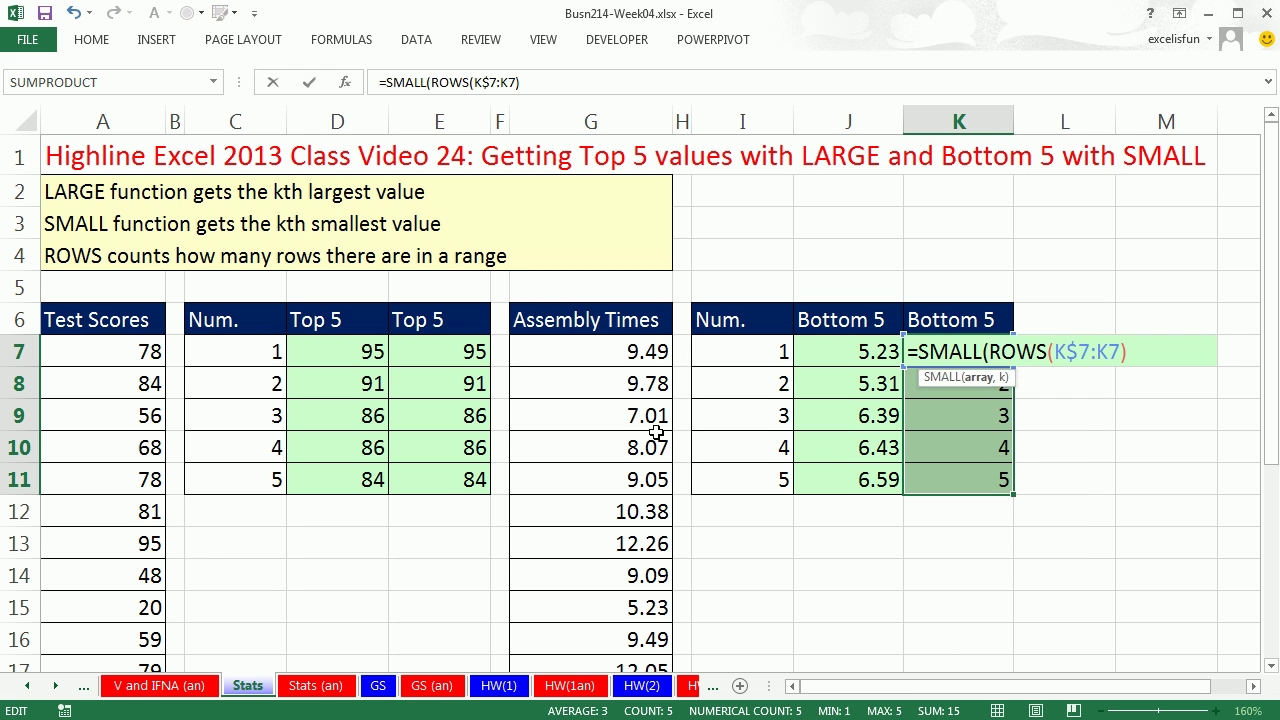
left_click(628, 350)
key("ctrl+shift+Down")
key("F4")
type(",")
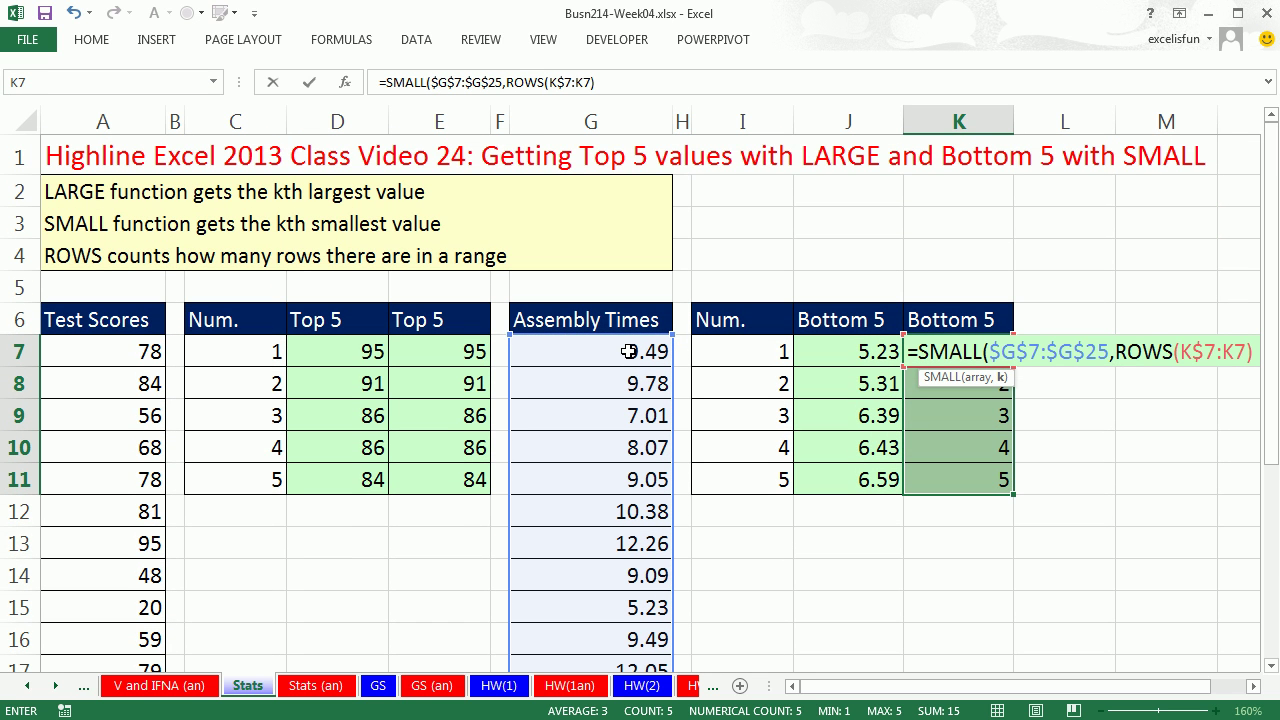
left_click(1003, 390)
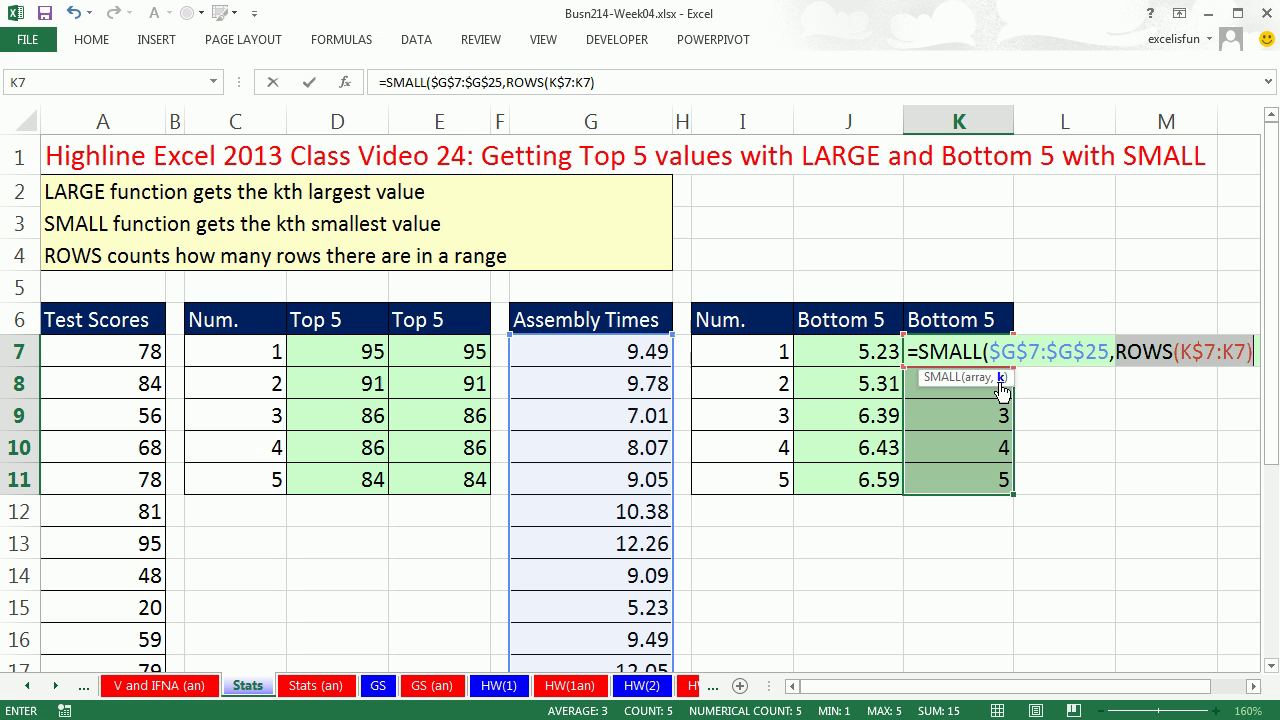
left_click(1257, 351)
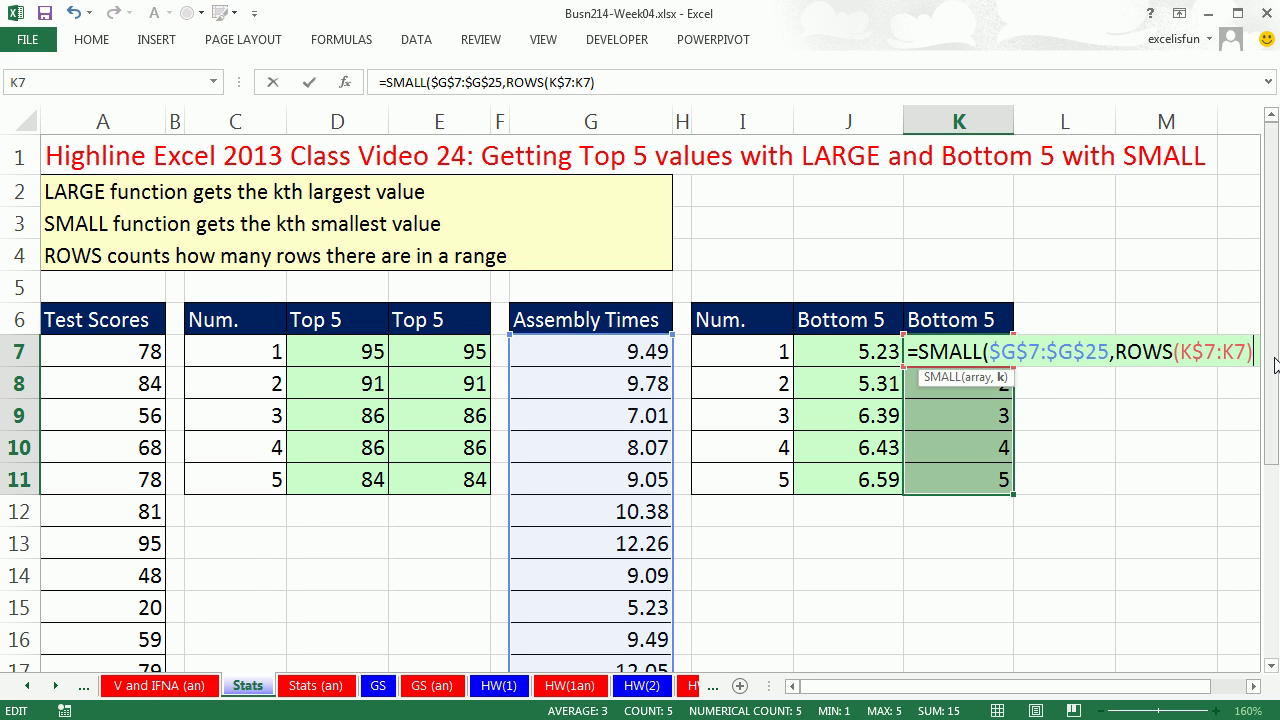
type(")")
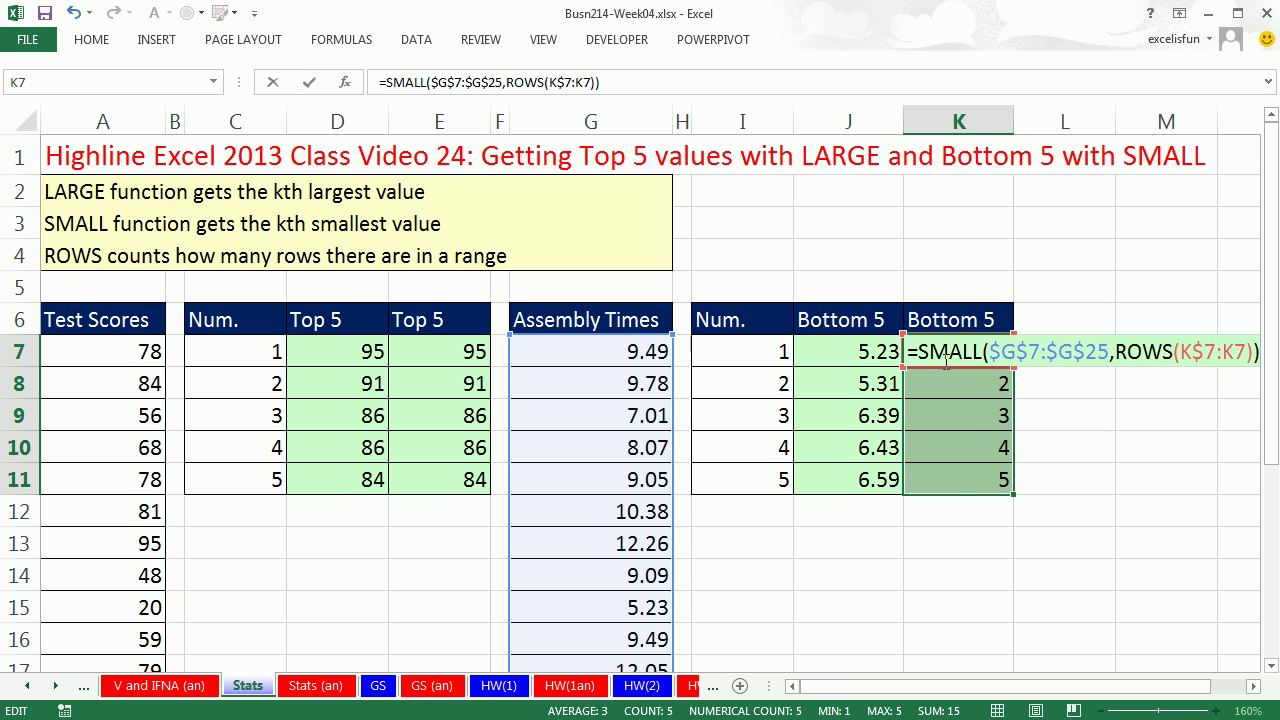
key("ctrl+Return")
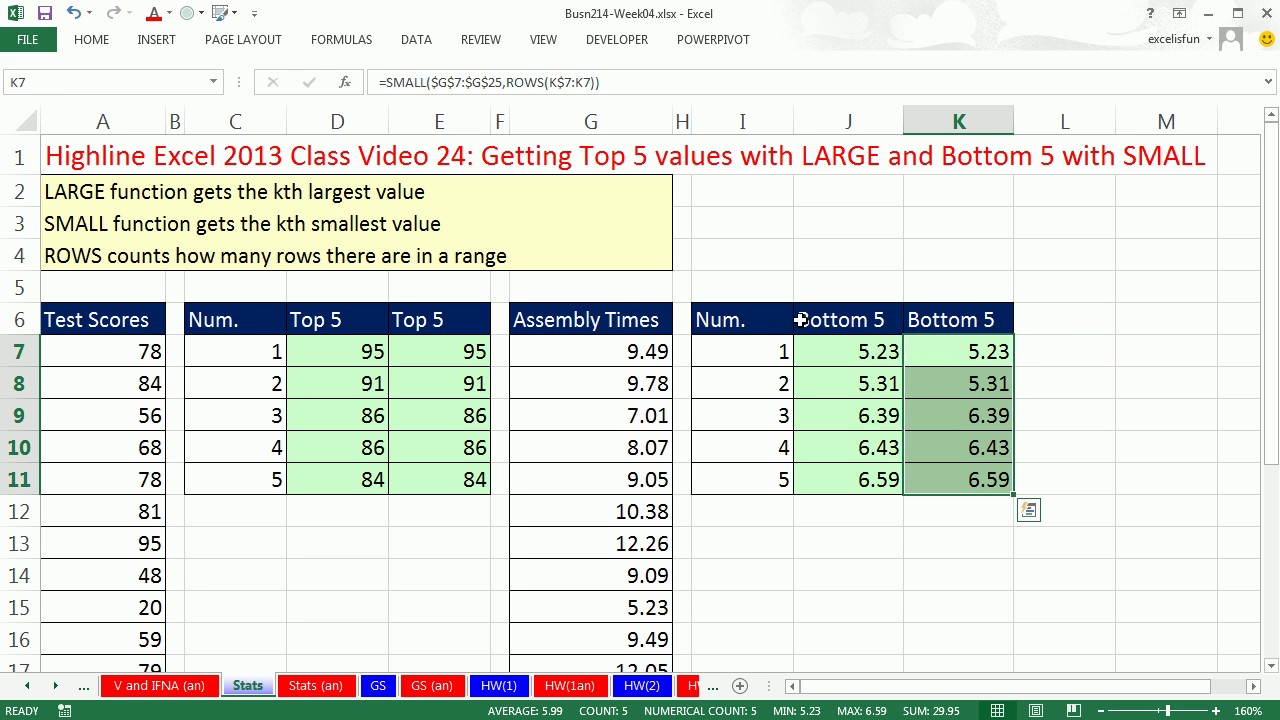
Test-clear the Num. helper column I6:I11, then undo to restore it
left_click_drag(762, 320, 752, 490)
key("alt")
key("h")
key("e")
key("a")
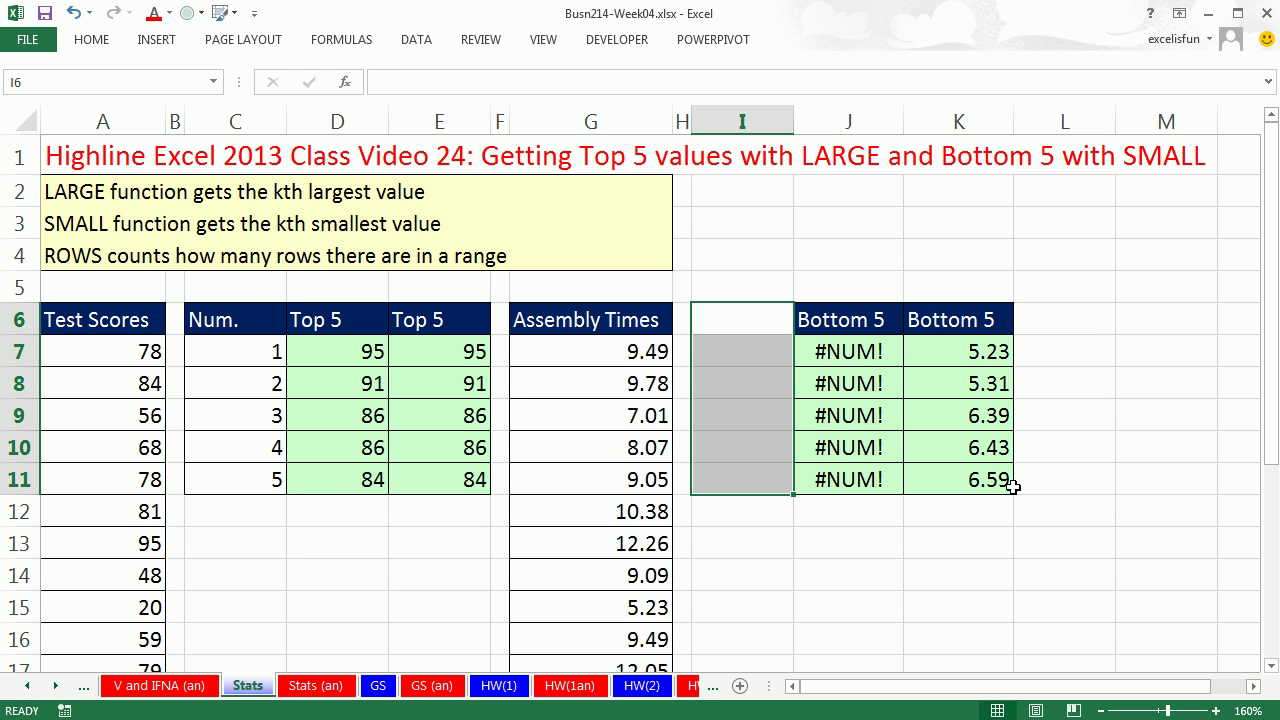
key("ctrl+z")
Compare the LARGE formula in E7 with the SMALL formula in K7 without changing them
double_click(465, 352)
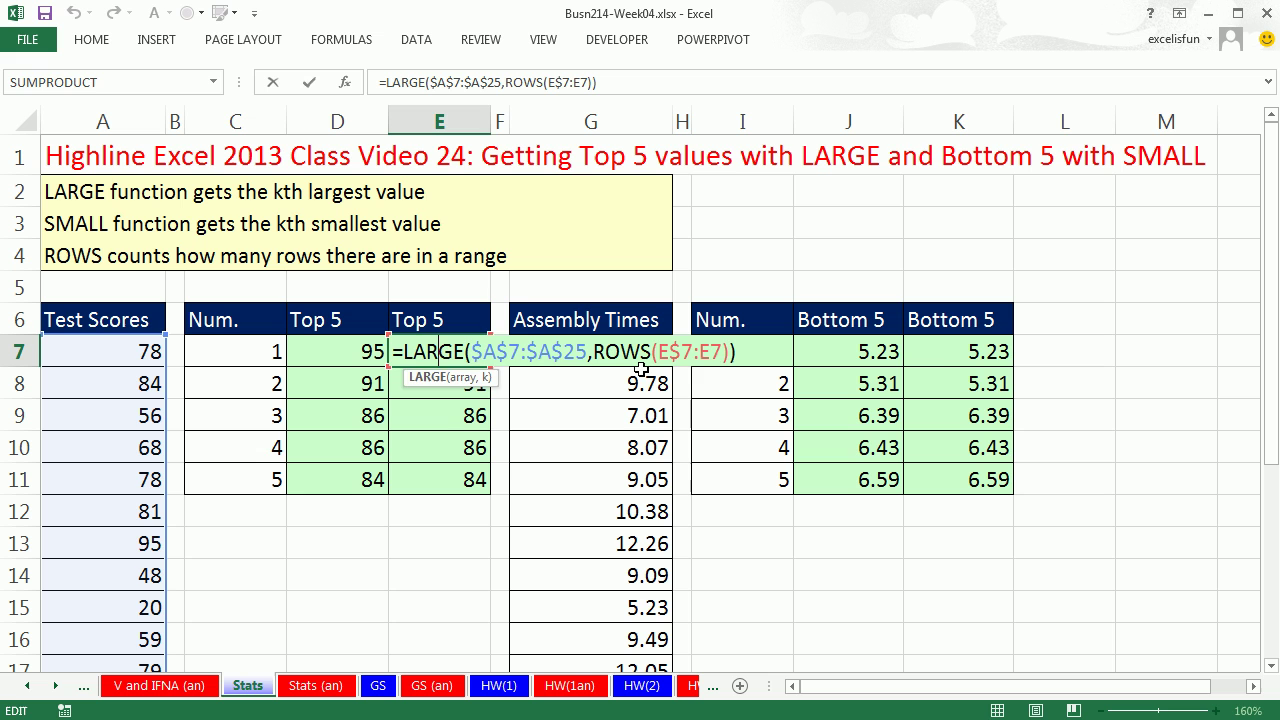
key("Escape")
double_click(940, 352)
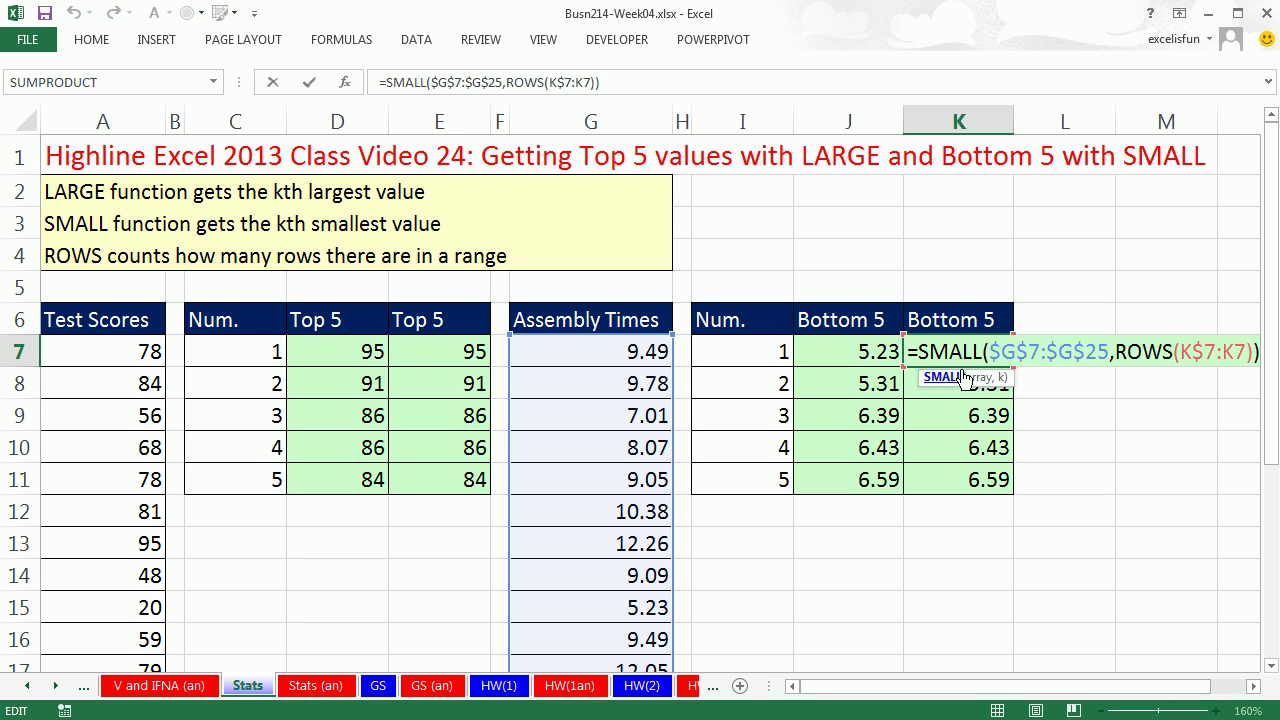
key("Escape")
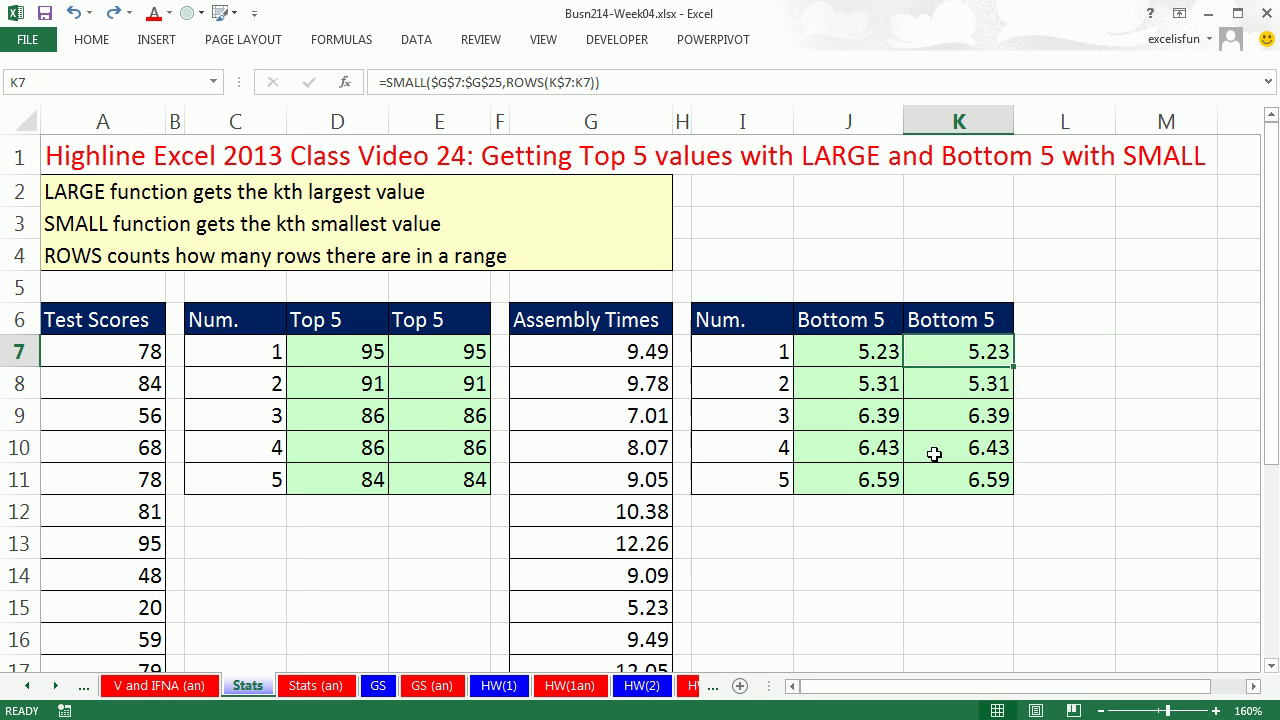